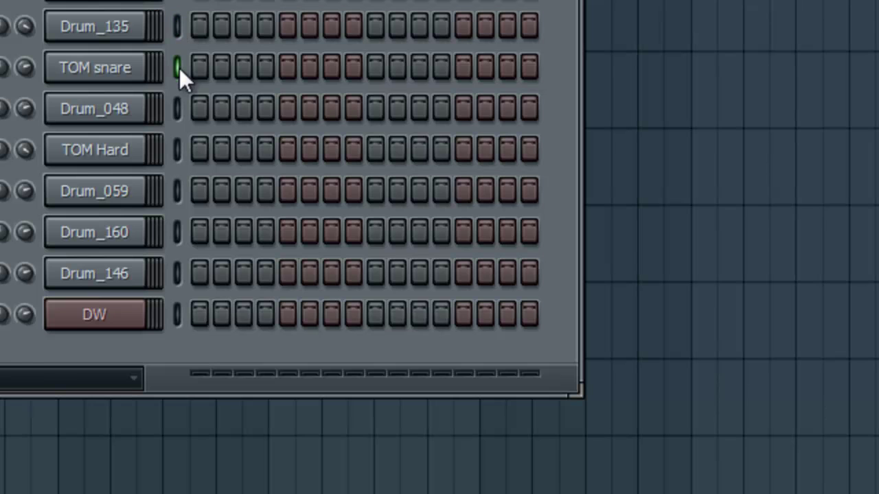
Select the Drum_048, TOM Hard, Drum_059 and Drum_146 channels one after another to go through the drum sounds
left_click(178, 108)
left_click(179, 142)
left_click(179, 182)
left_click(178, 272)
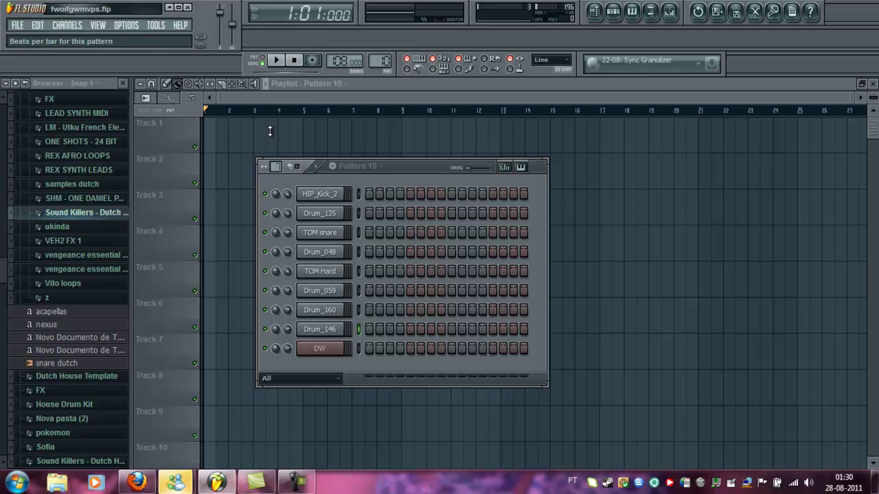
Extend the step sequencer grid to 32 steps and fill the HIP_Kick_2 channel on each 4 steps
left_click_drag(269, 131, 265, 123)
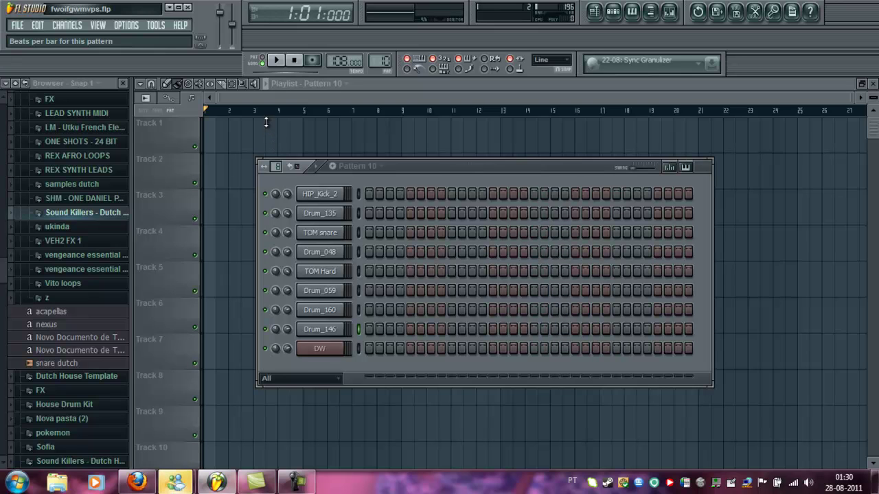
right_click(357, 196)
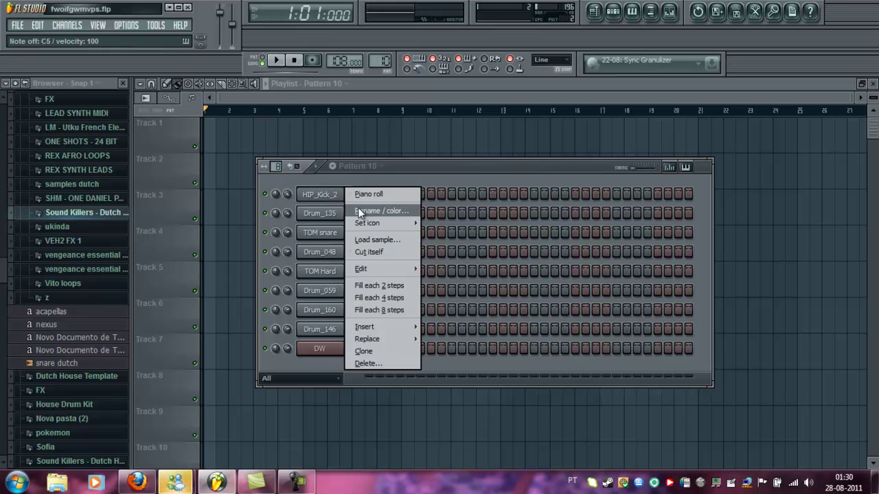
left_click(387, 295)
Switch playback from song to pattern mode and play Pattern 10 to hear the kick
key("space")
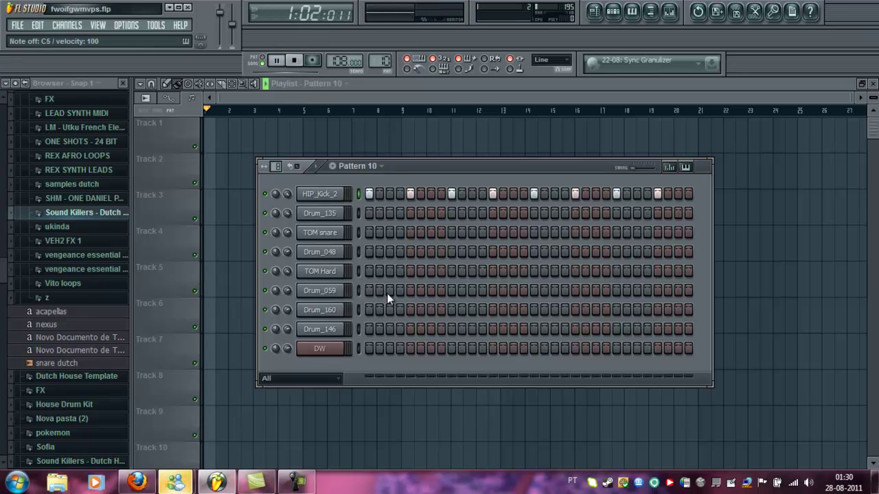
key("space")
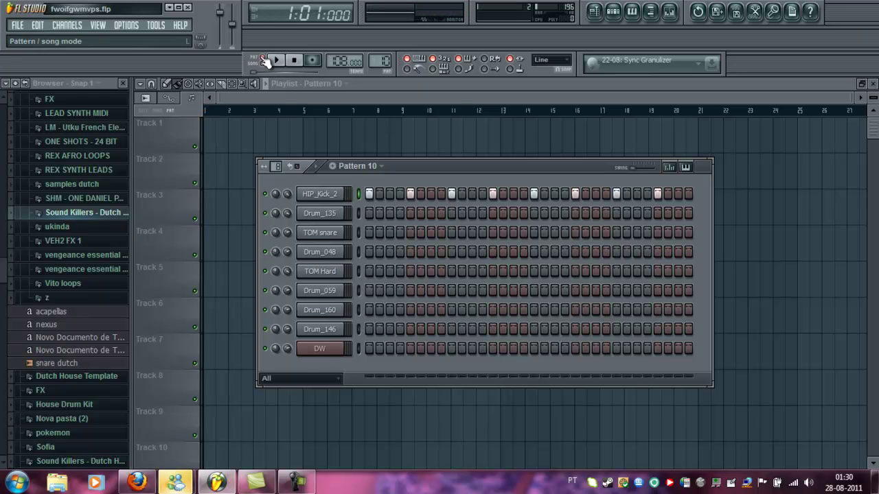
key("space")
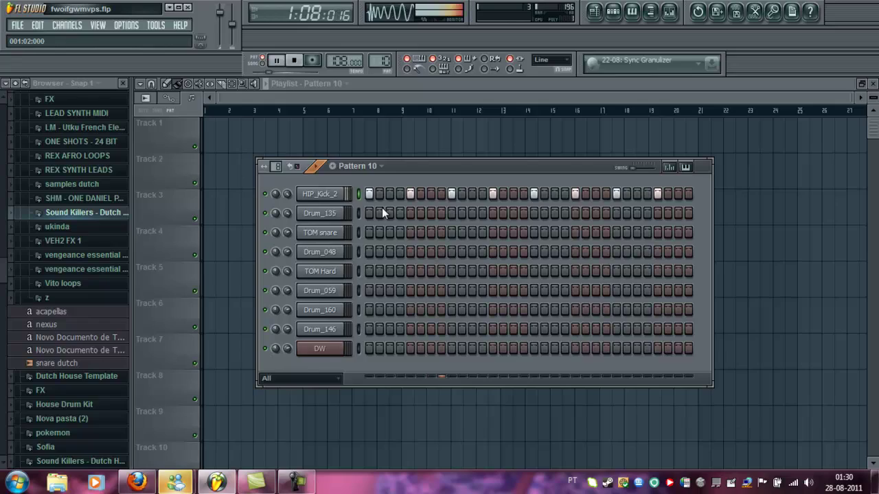
Fill the Drum_135 channel on each 4 steps
left_click(358, 213)
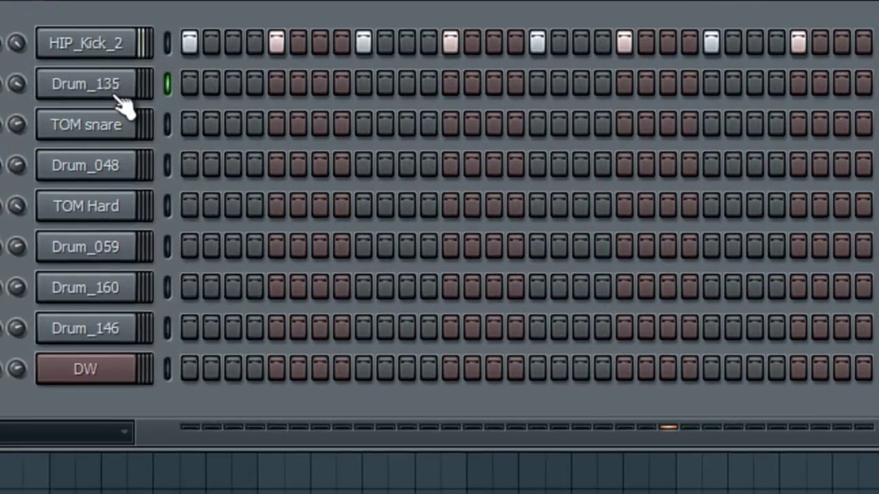
right_click(118, 98)
left_click(247, 295)
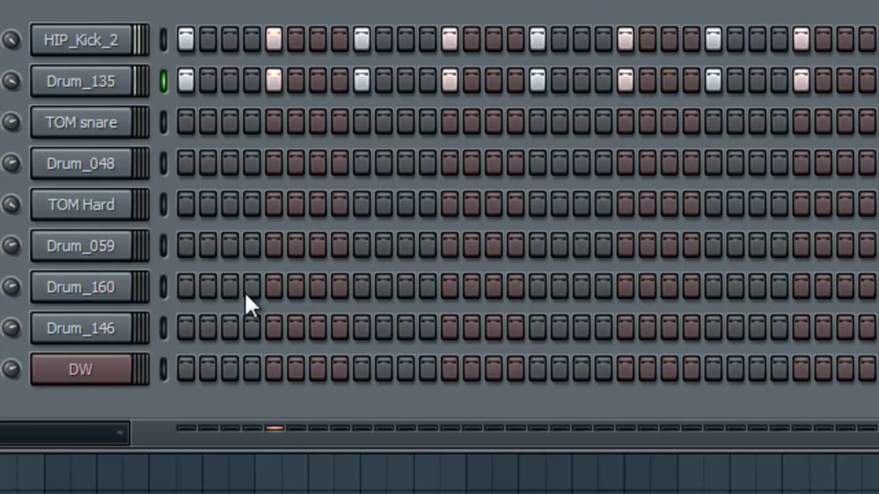
Replace the Drum_135 hit on step 13 with hits on steps 12, 14 and 15
right_click(445, 91)
left_click(427, 90)
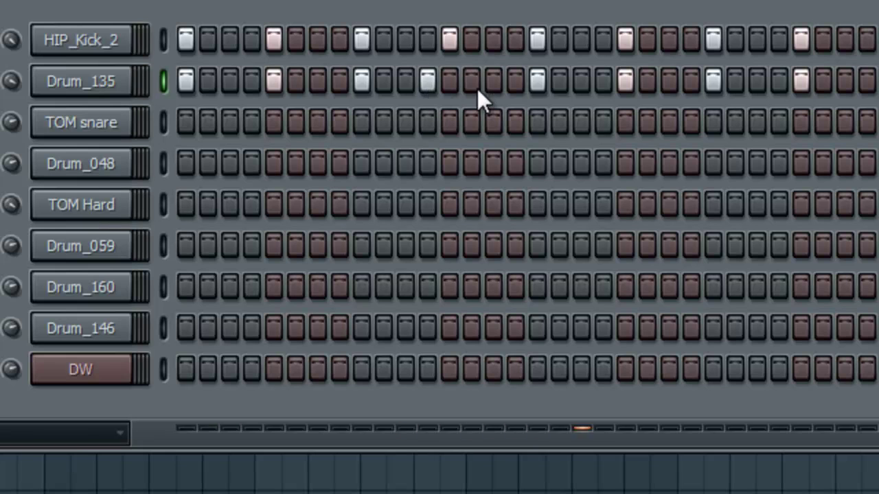
left_click(474, 83)
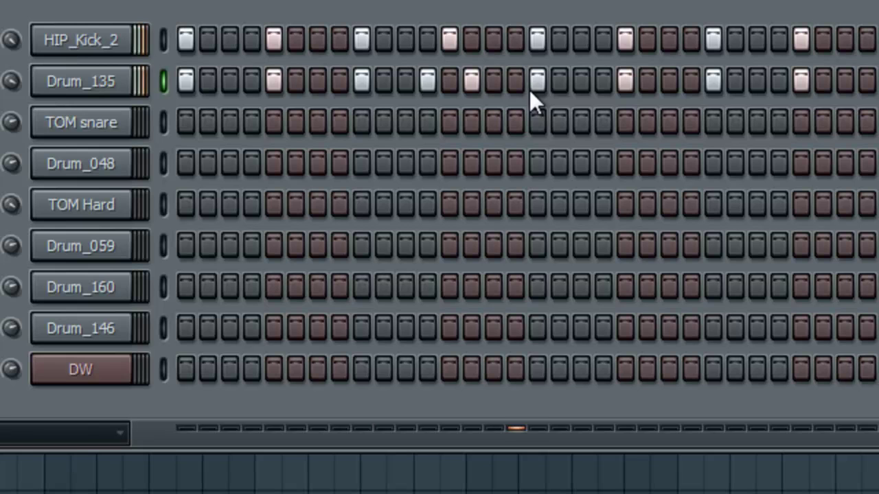
left_click(499, 89)
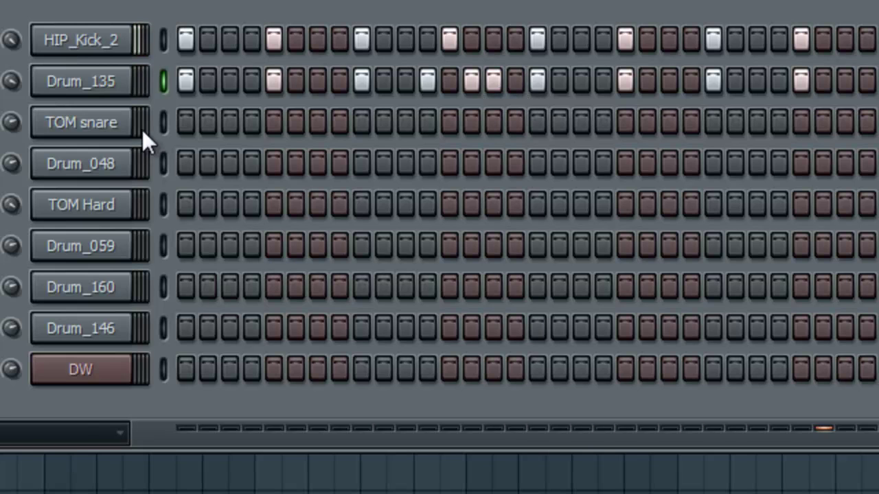
Add TOM Hard hits on steps 7, 15, 23 and 31
left_click(161, 130)
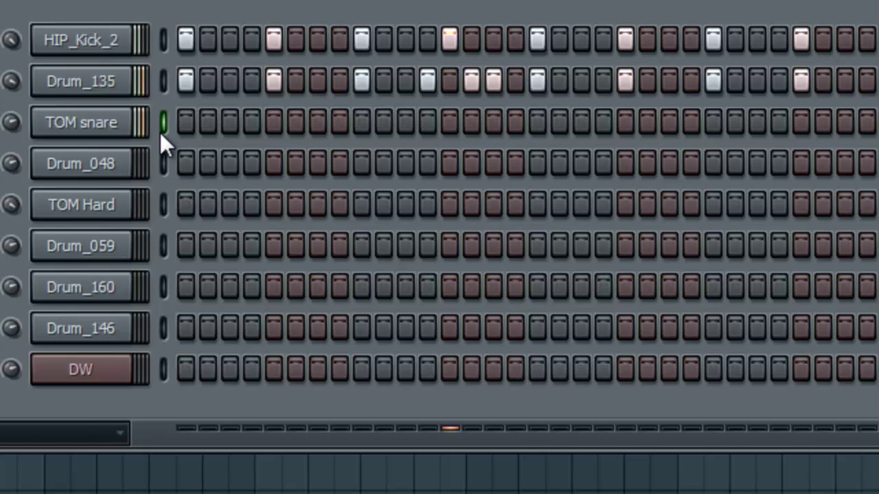
left_click(163, 172)
left_click(165, 205)
left_click(300, 205)
left_click(300, 206)
left_click(318, 207)
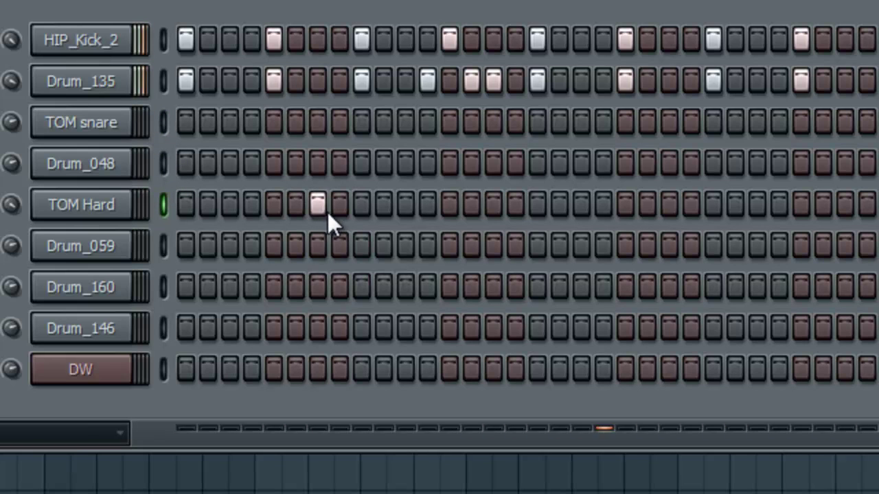
left_click(492, 206)
left_click(666, 206)
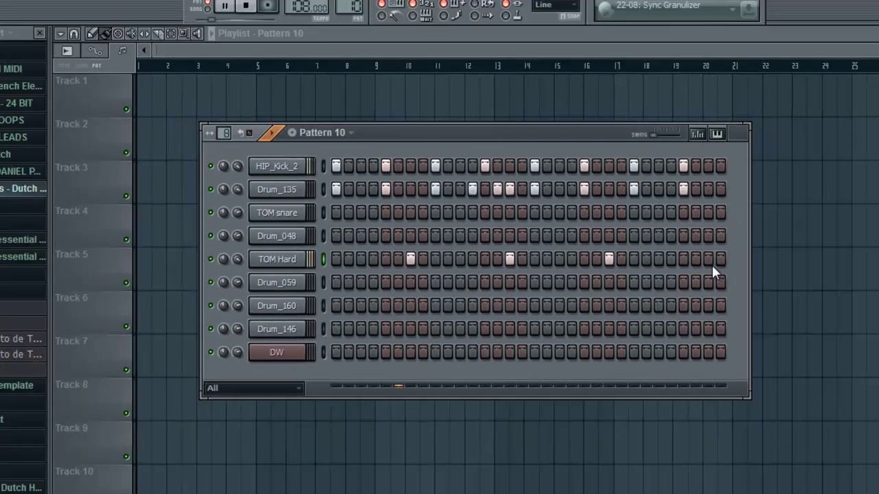
left_click(709, 261)
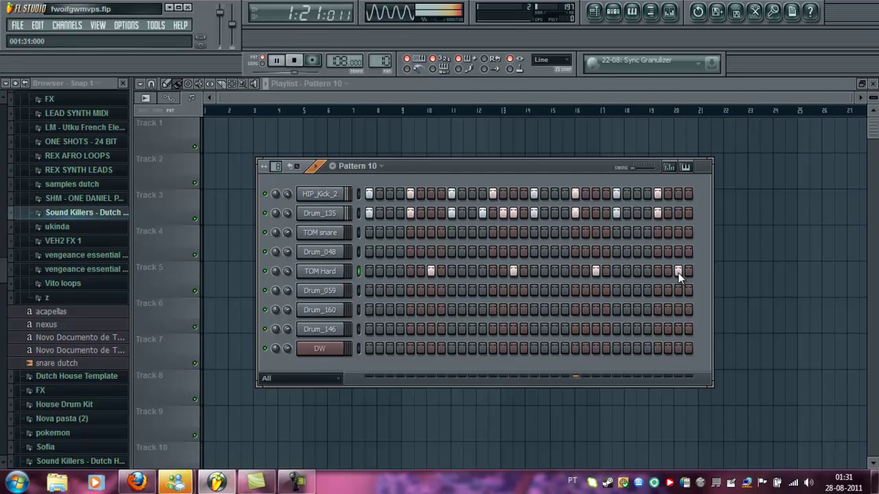
left_click(400, 251)
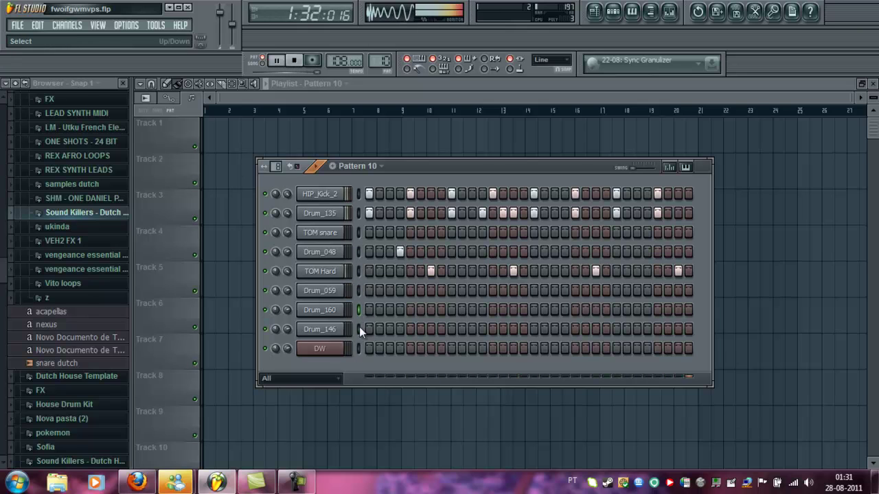
left_click(358, 290)
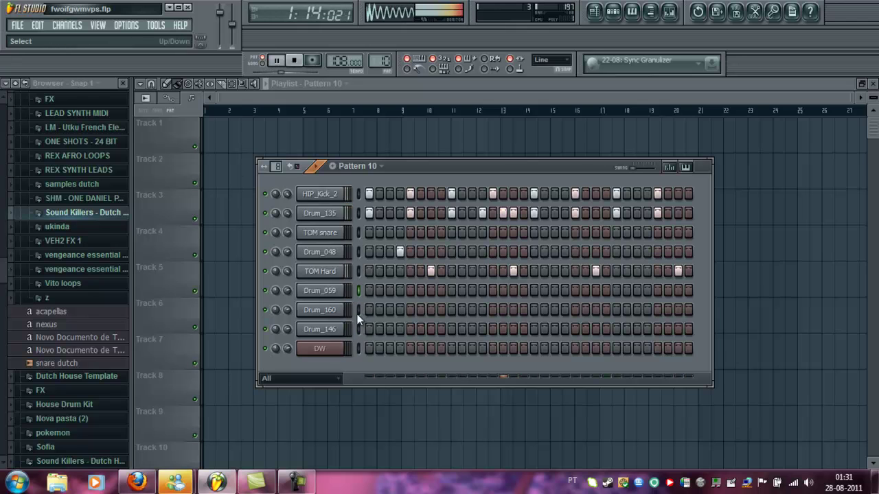
left_click(363, 251)
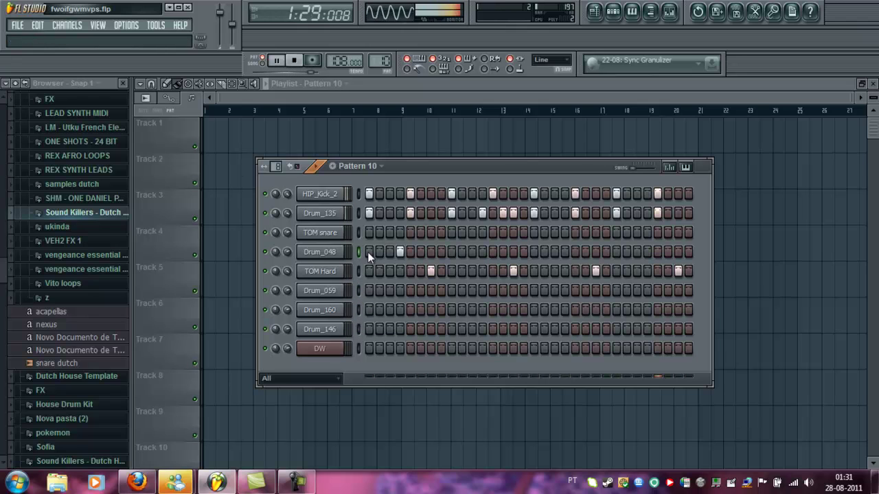
Add Drum_059 hits on steps 4, 7, 11, 15, 20, 23, 27 and 31
left_click(358, 291)
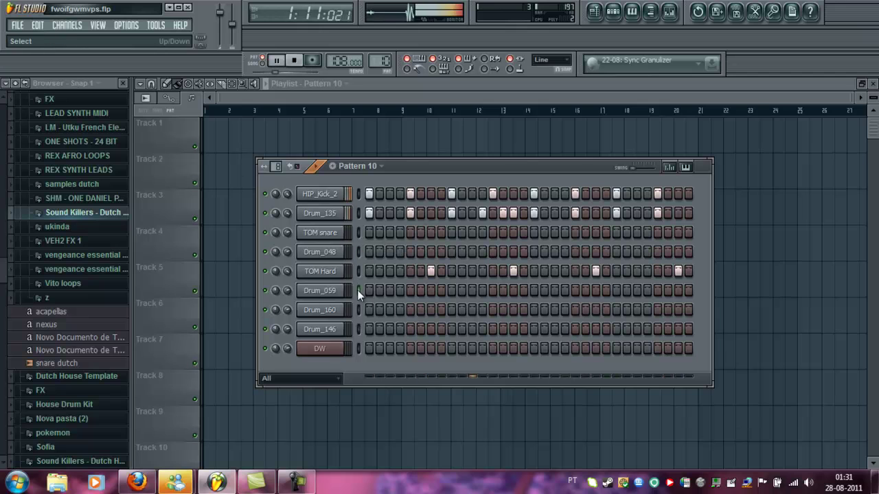
left_click(399, 290)
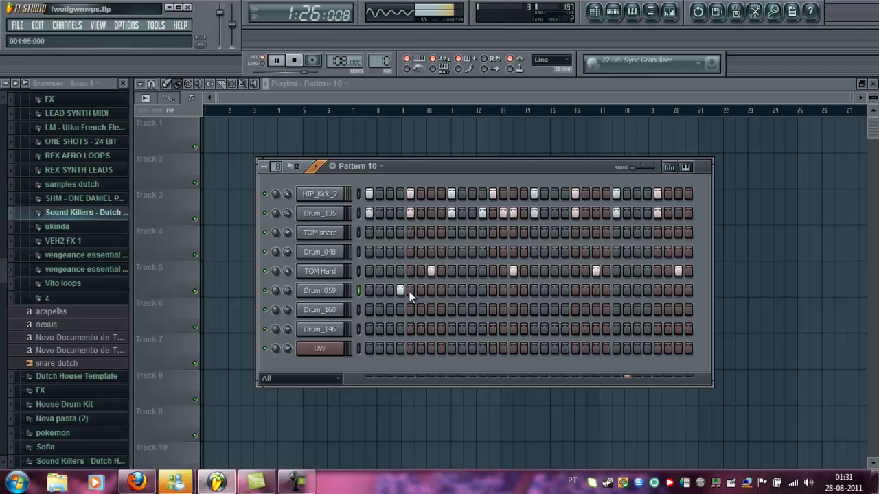
left_click(430, 290)
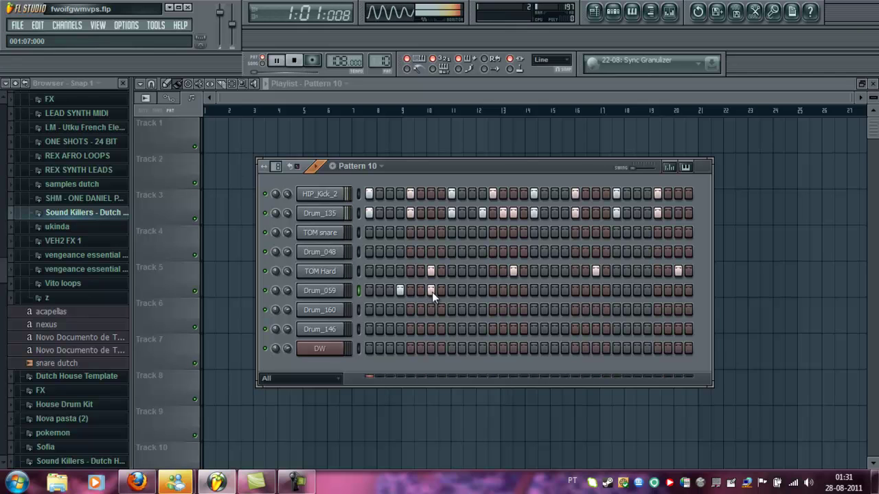
left_click(473, 291)
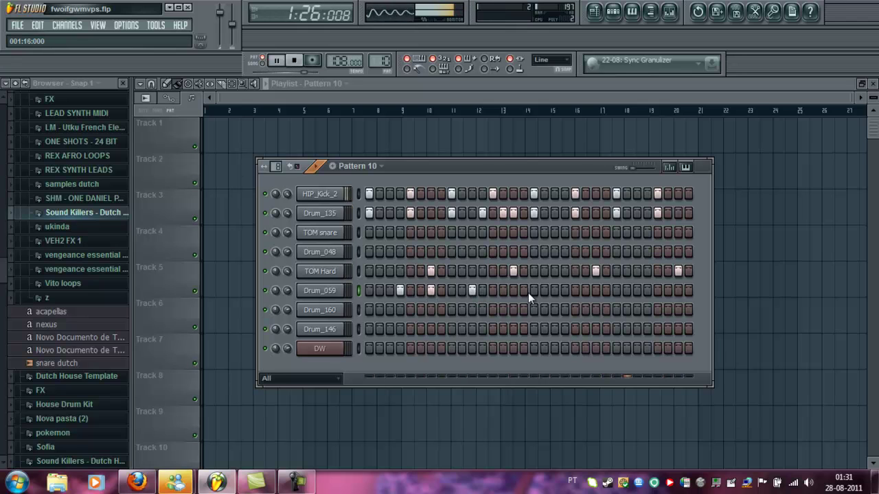
left_click(564, 290)
left_click(595, 291)
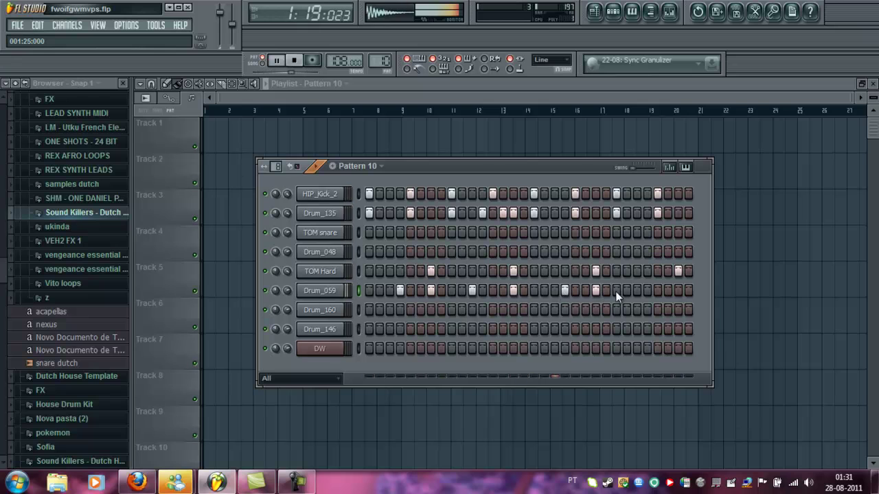
left_click(646, 292)
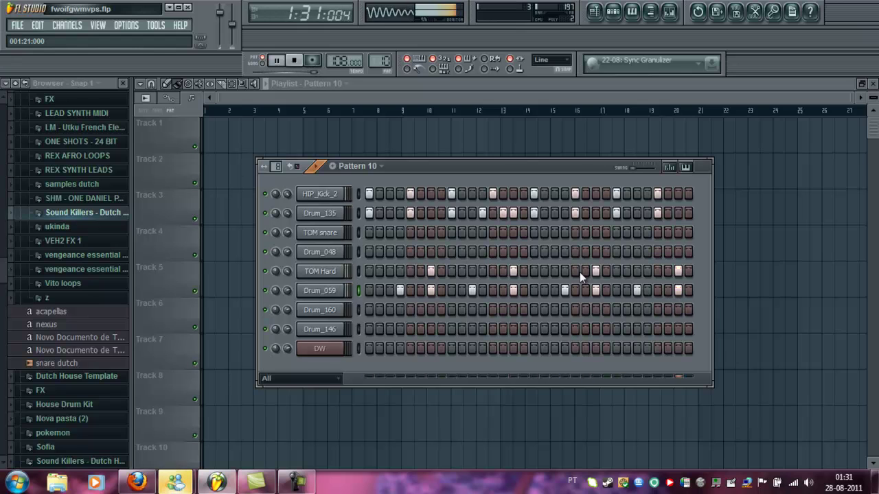
Add Drum_146 hits on steps 3 and 11
left_click(358, 310)
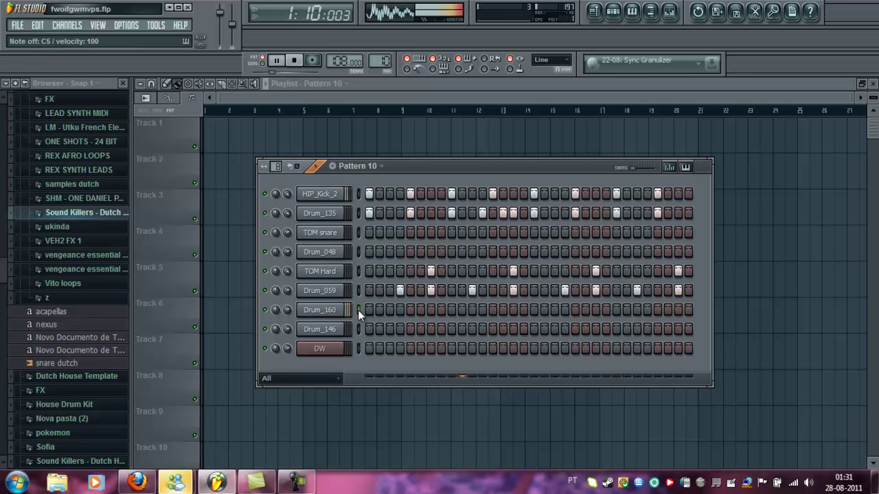
left_click(357, 329)
left_click(389, 329)
left_click(472, 329)
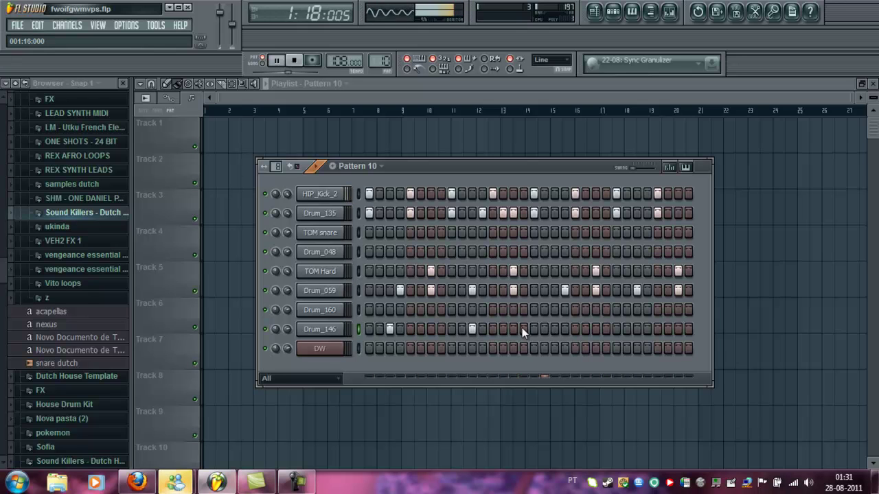
Move the Drum_059 hit from step 11 to step 12 and place the second Drum_146 hit on step 11
right_click(472, 330)
left_click(482, 329)
right_click(481, 331)
right_click(471, 291)
left_click(482, 291)
left_click(473, 330)
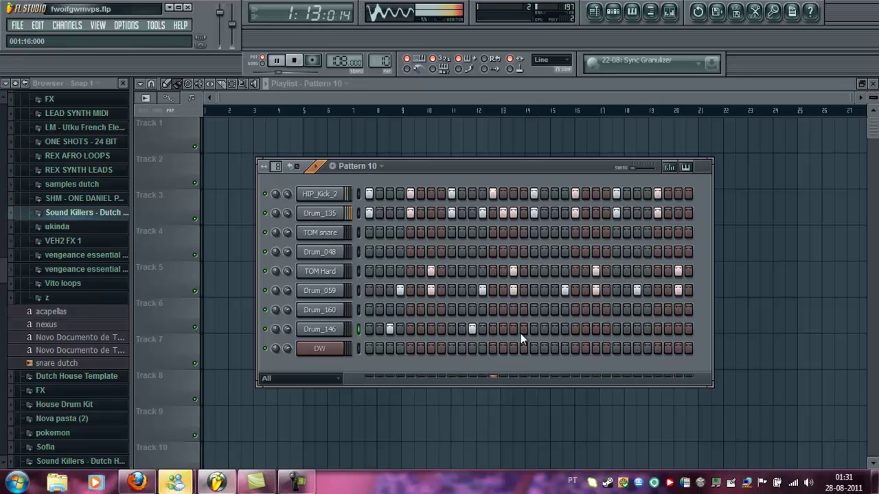
Add Drum_146 hits on steps 19 and 27, and move the Drum_059 hit from step 27 to step 28
left_click(553, 330)
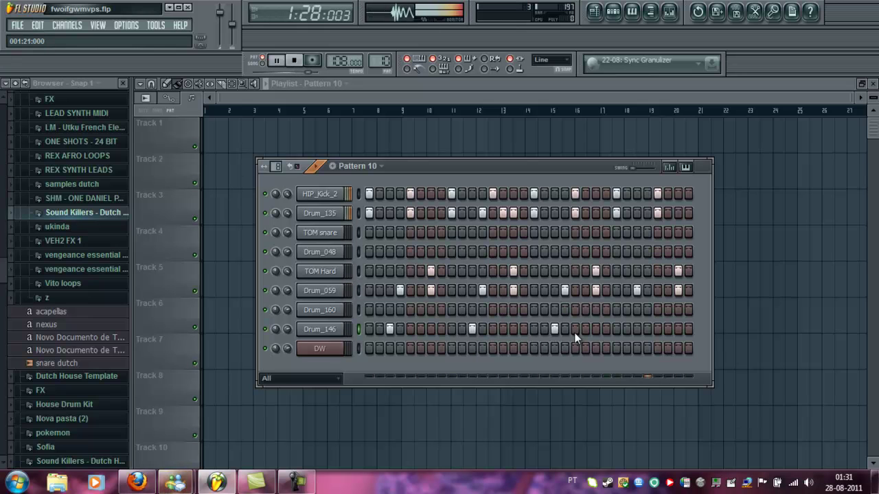
left_click(646, 291)
left_click(634, 331)
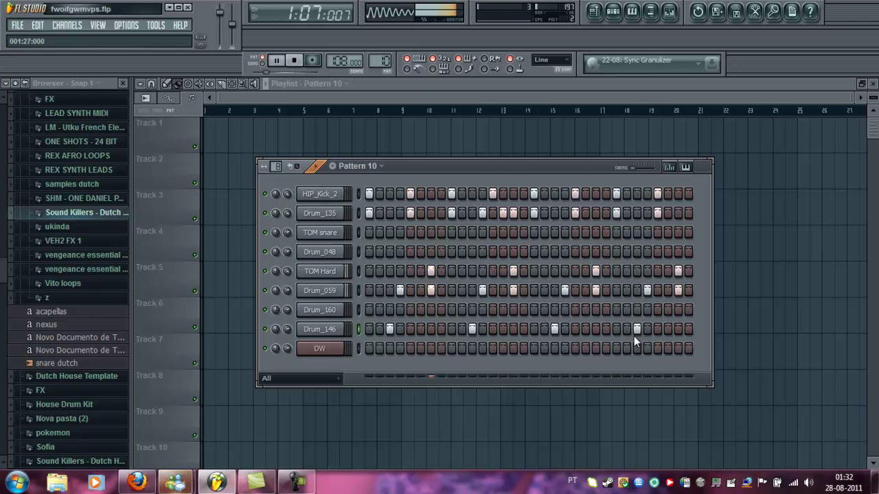
Add Drum_160 hits on steps 2, 10, 18 and 26 with playback stopped, then play the pattern briefly
left_click(357, 311)
key("space")
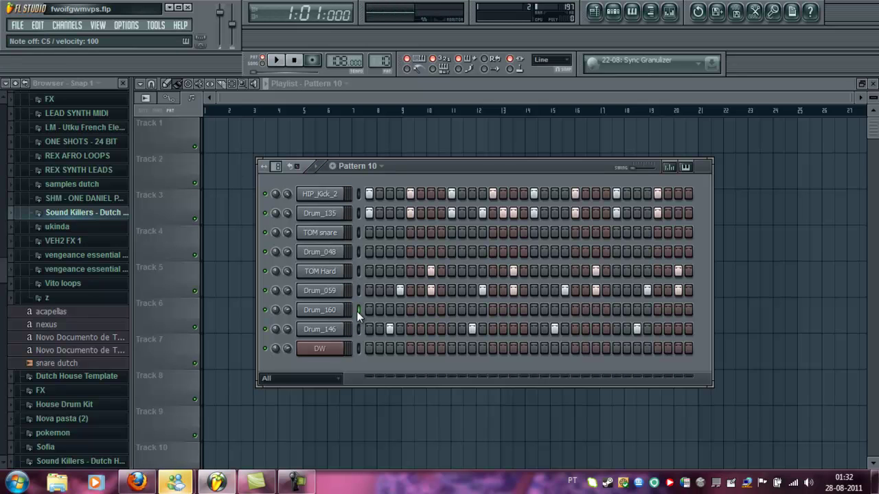
left_click(379, 312)
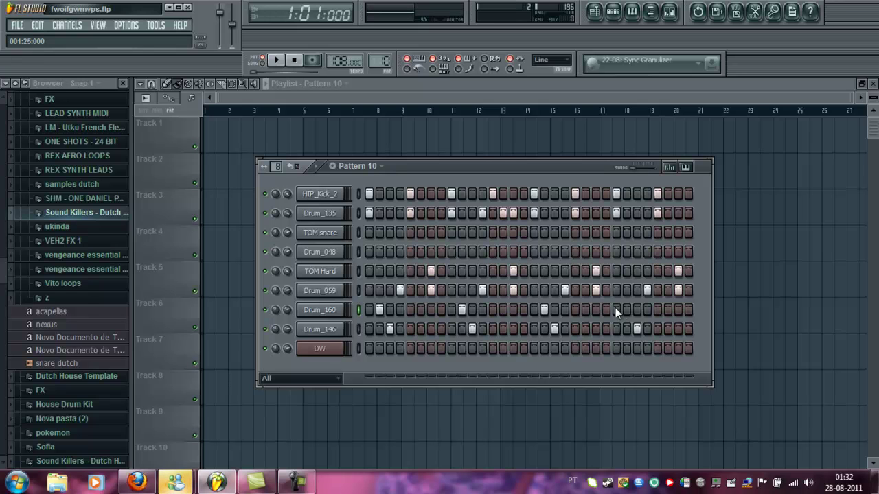
key("space")
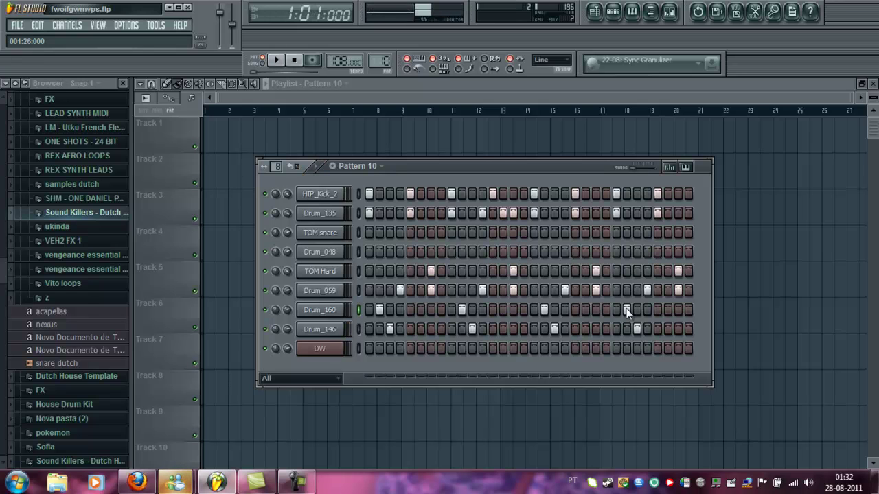
key("space")
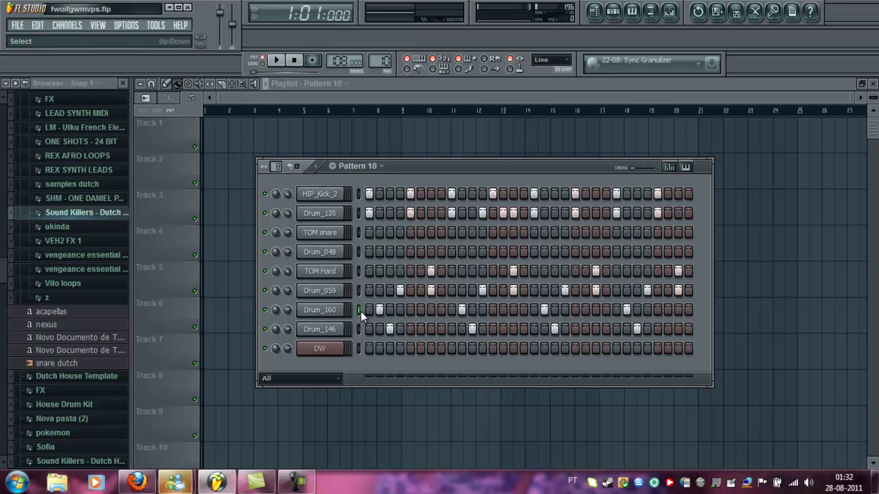
Shift all Drum_160 hits four steps later, onto steps 6, 14, 22 and 30, and play the pattern
key("shift+Right")
key("shift+Right")
key("shift+Right")
key("shift+Right")
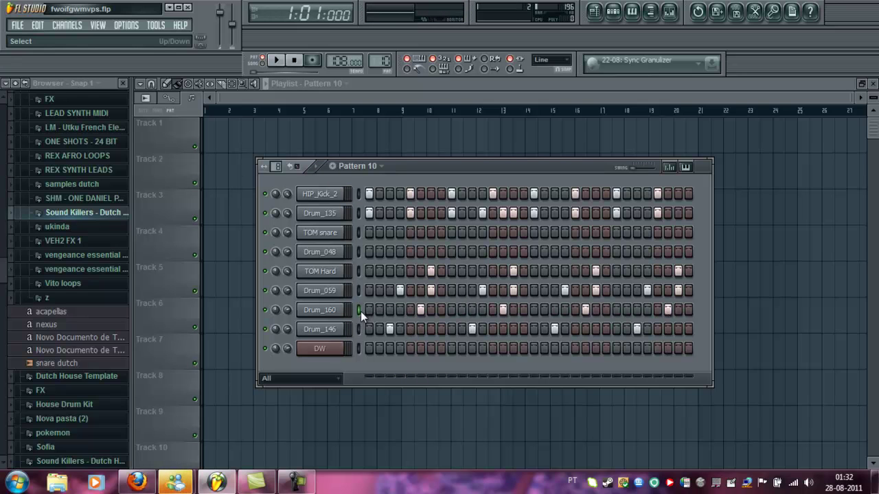
key("space")
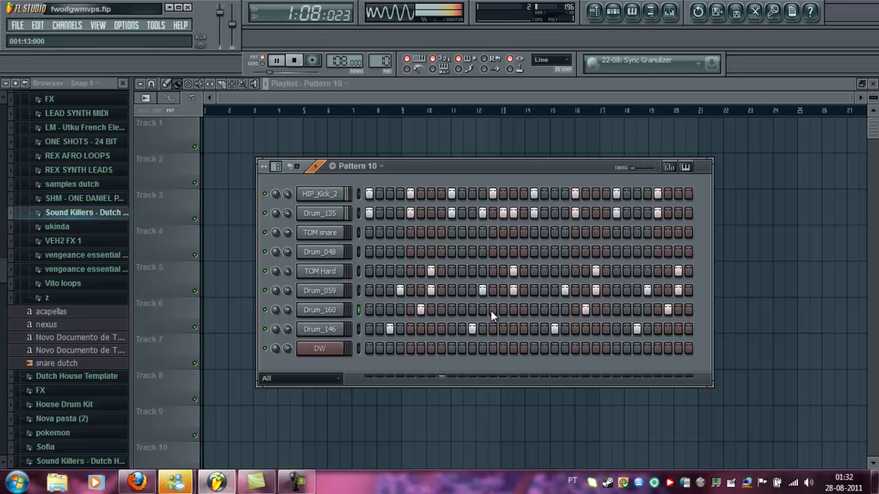
Try the second Drum_160 hit on step 16 and on step 15 instead of step 14, and play the pattern
left_click(524, 309)
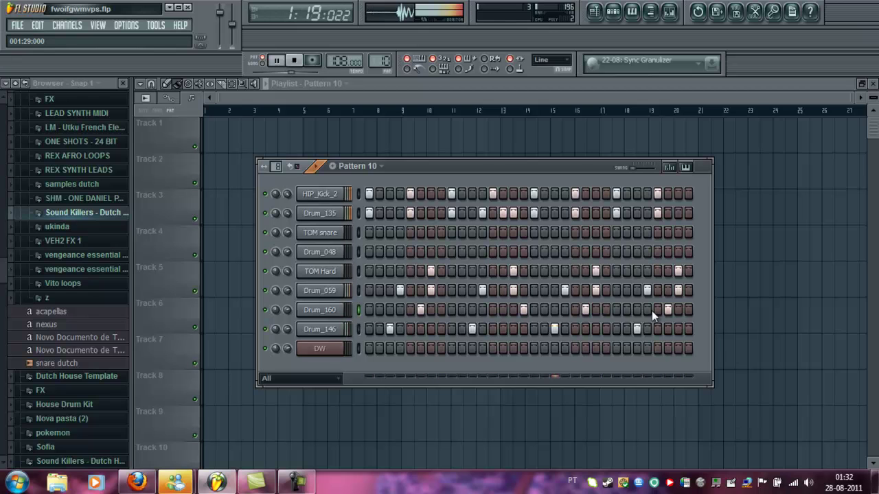
key("space")
right_click(520, 309)
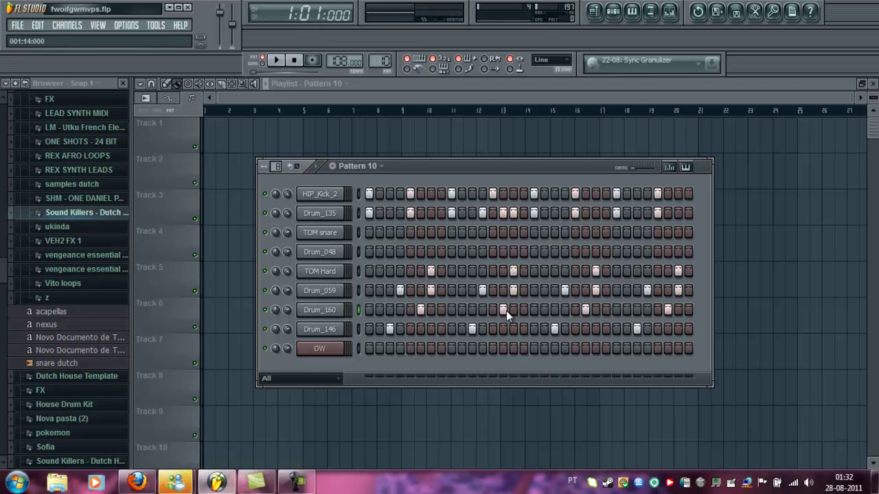
left_click(512, 309)
key("space")
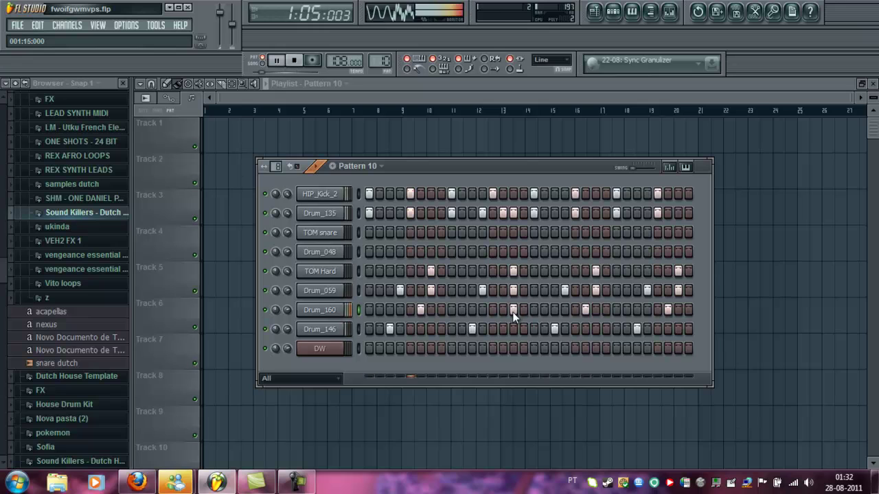
key("space")
Remove the Drum_160 hits from steps 15 and 30 and play the pattern briefly
right_click(510, 311)
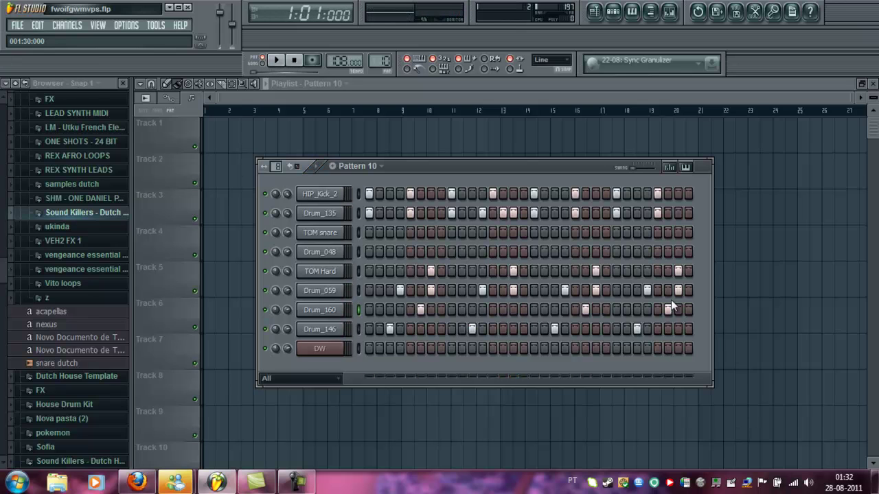
key("space")
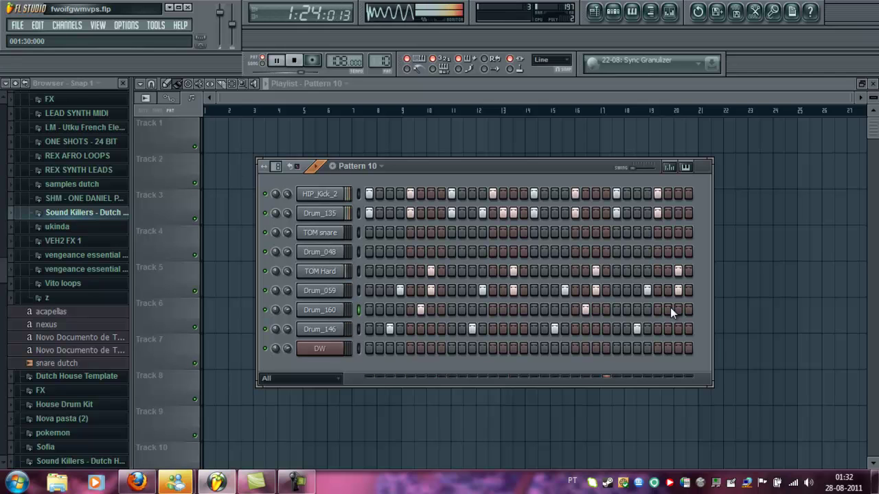
key("space")
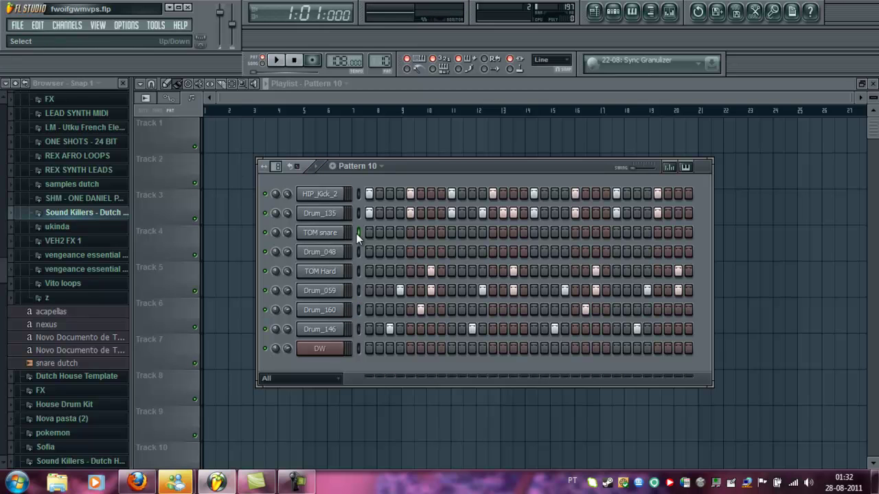
Fill the TOM snare channel every 8 steps, shift its hits to steps 7, 15, 23 and 31, and play the pattern briefly
left_click(431, 233)
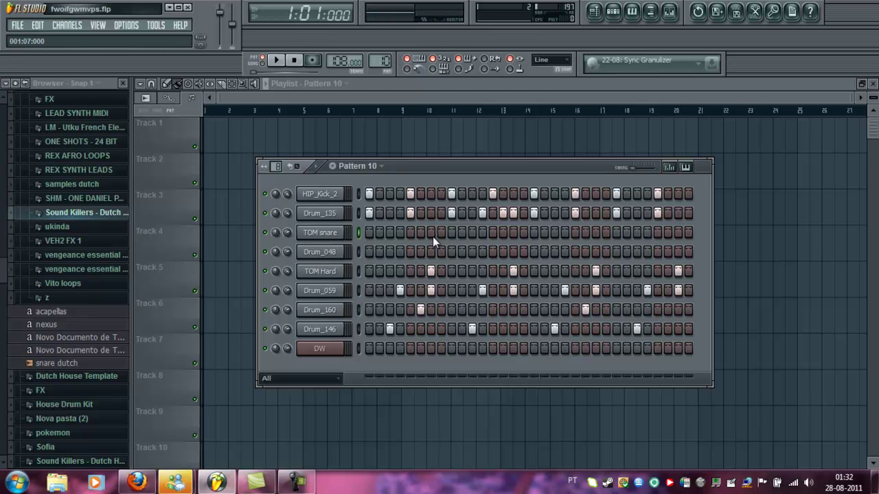
right_click(334, 236)
left_click(394, 352)
key("ctrl+shift+Right")
key("ctrl+shift+Right")
key("ctrl+shift+Right")
key("ctrl+shift+Right")
key("space")
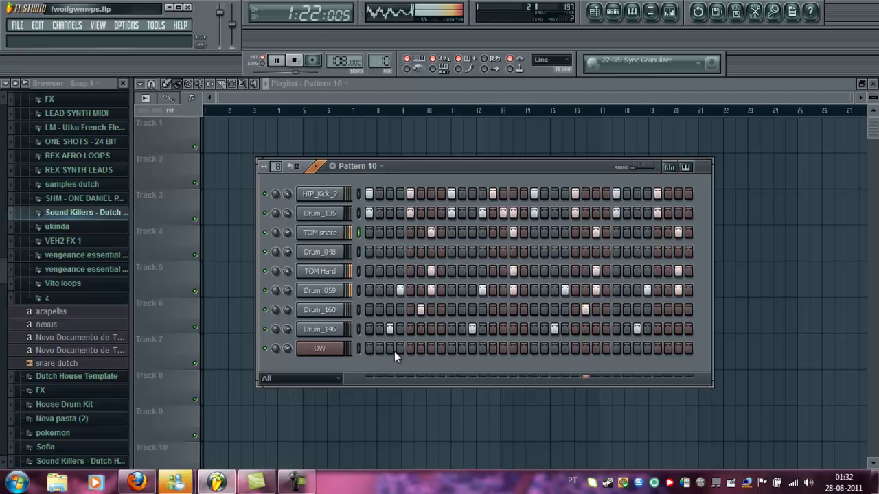
key("space")
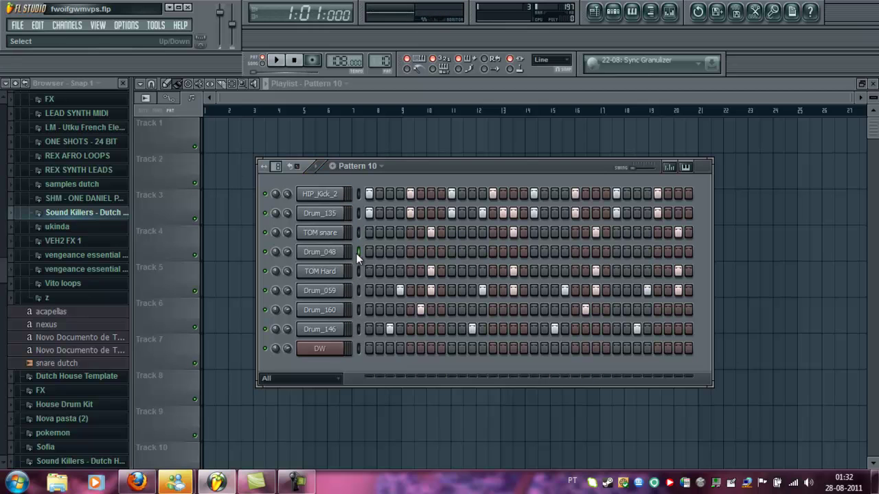
Place Drum_048 hits on steps 3, 11, 19 and 27 and play the pattern
left_click(356, 253)
left_click(389, 252)
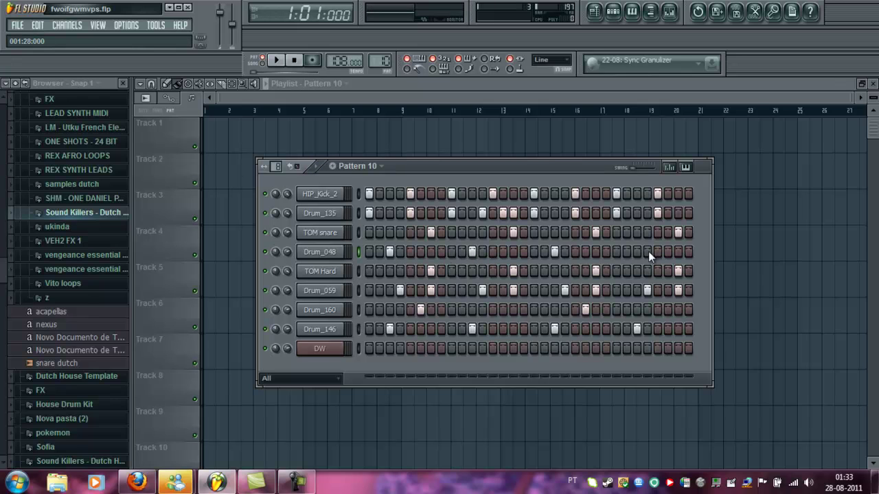
key("space")
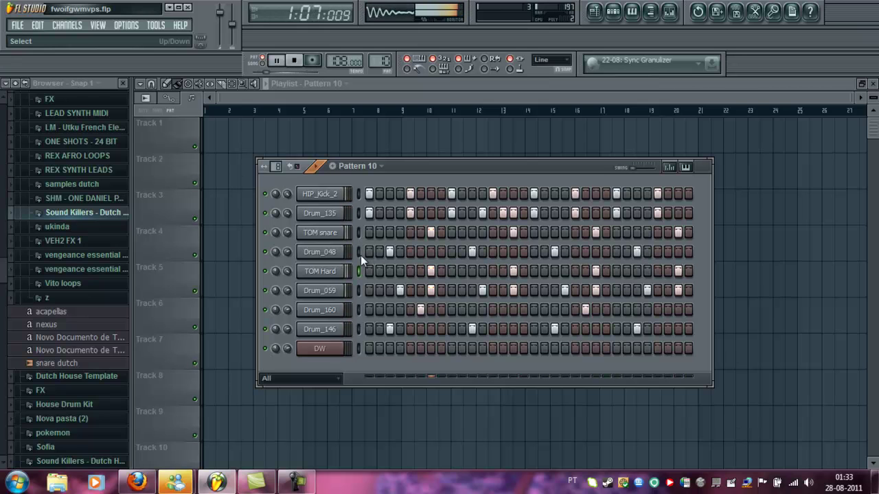
Shift the Drum_048 hits onto steps 1, 9, 17 and 25 during playback, and add hits on steps 4 and 20
key("ctrl+shift+Right")
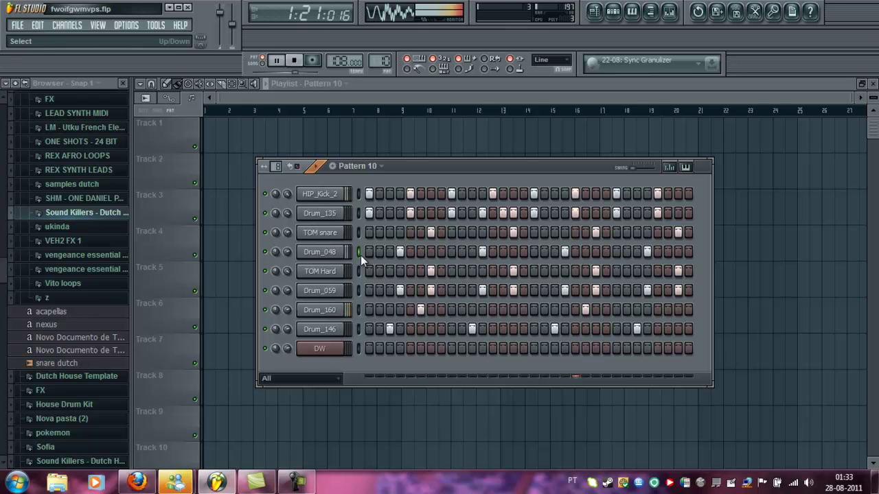
key("ctrl+shift+Right")
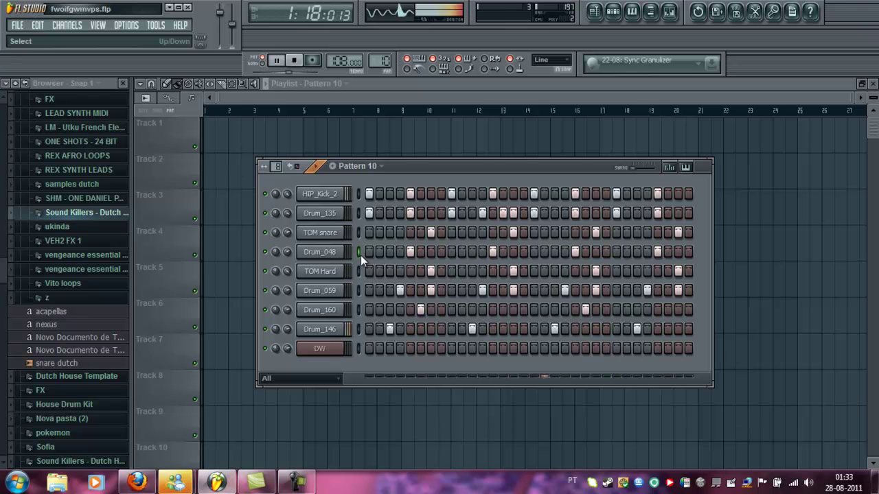
key("ctrl+shift+Left")
key("ctrl+shift+Left")
key("ctrl+shift+Left")
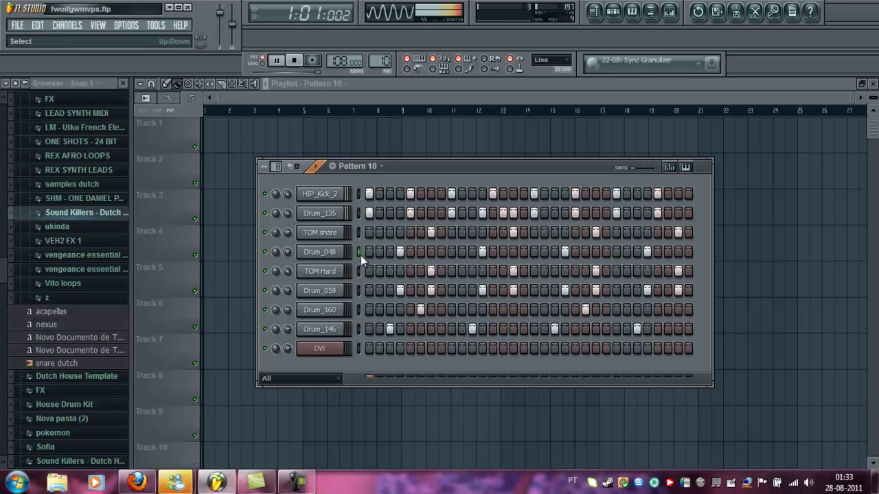
key("ctrl+shift+Left")
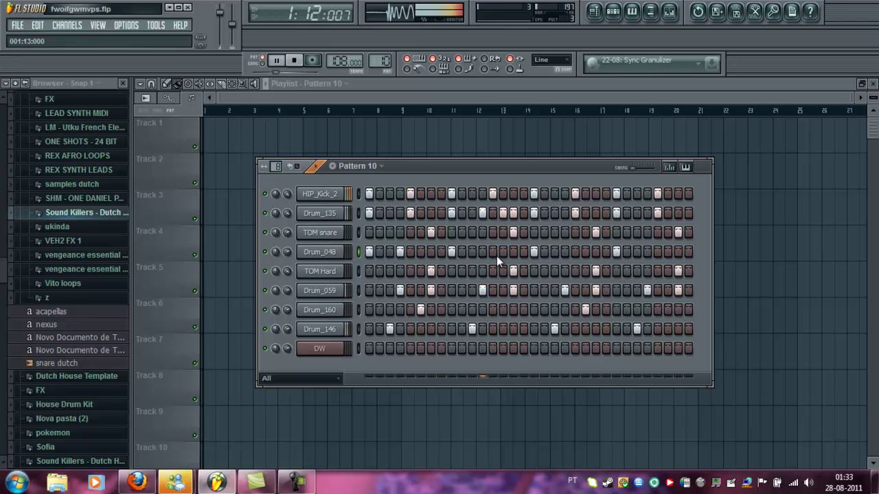
left_click(564, 251)
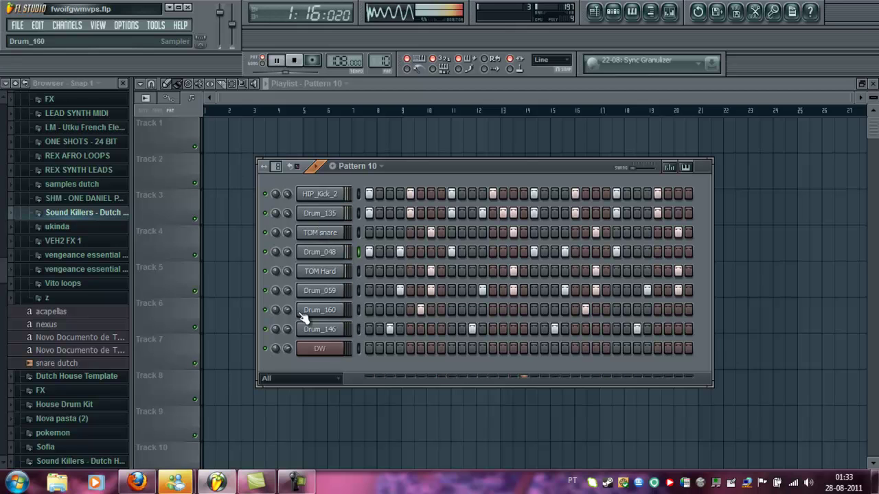
Mute the Drum_059 and Drum_160 channels during playback, and unmute Drum_059
left_click(265, 292)
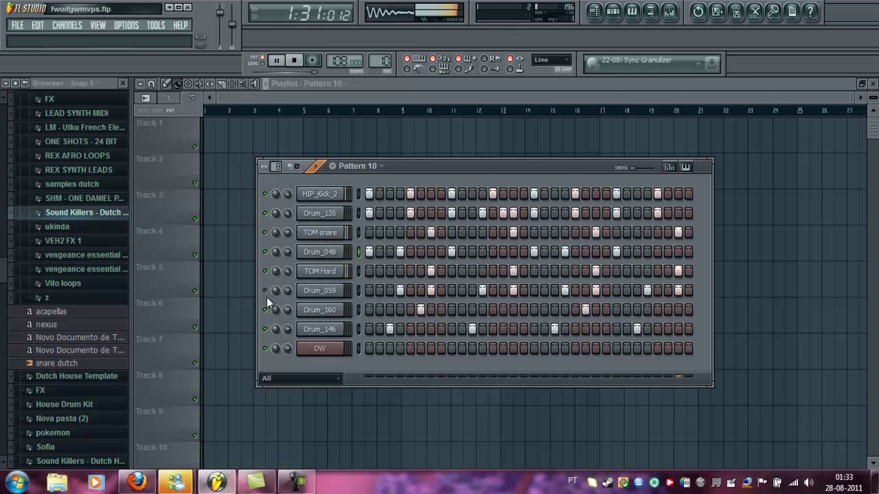
left_click(265, 310)
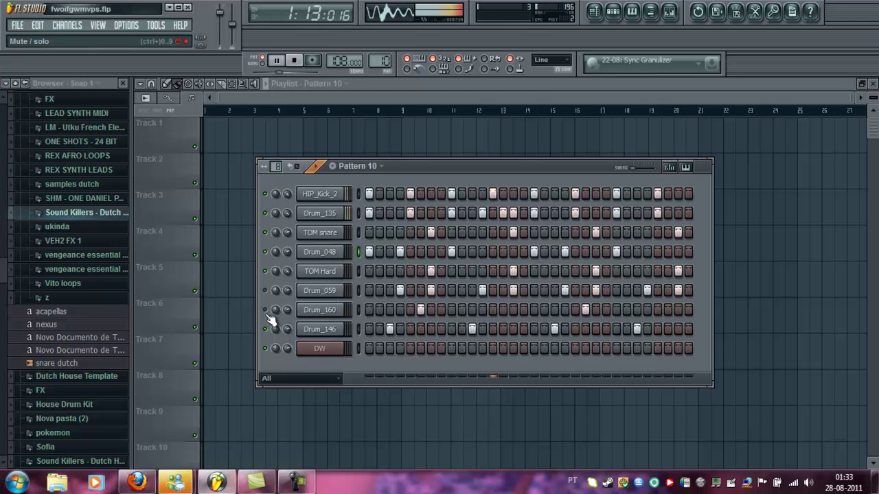
left_click(265, 292)
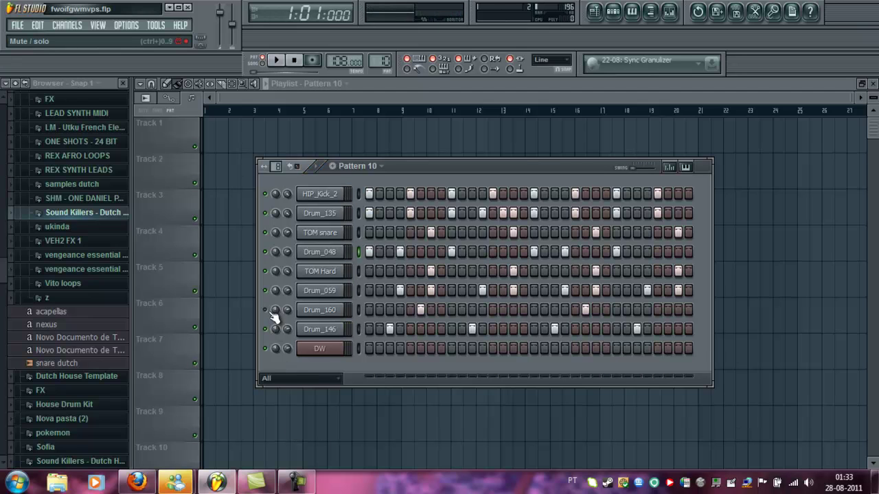
Open and close the DW channel's DirectWave instrument, and set the pattern to 4 beats per bar
left_click(335, 353)
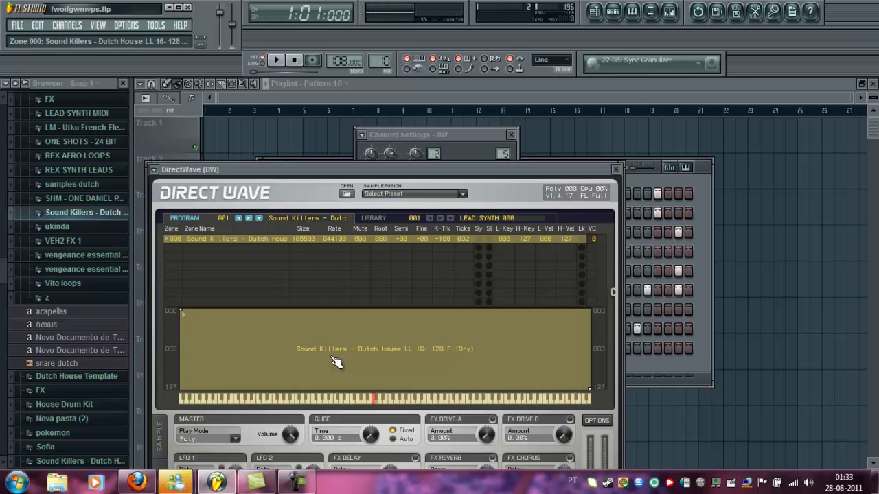
left_click(616, 168)
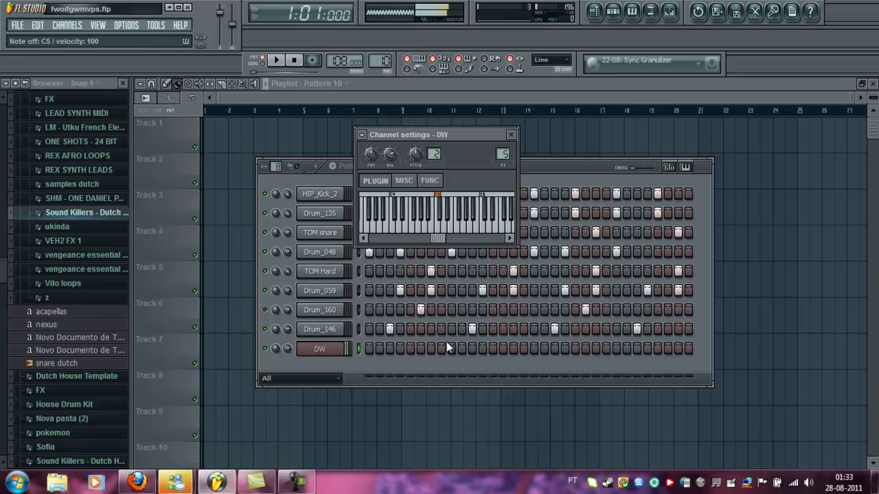
left_click(276, 167)
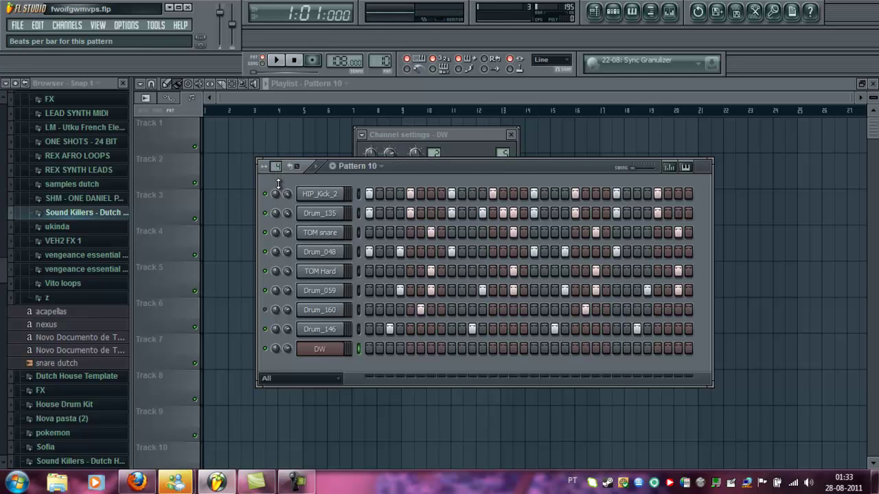
left_click_drag(278, 183, 281, 180)
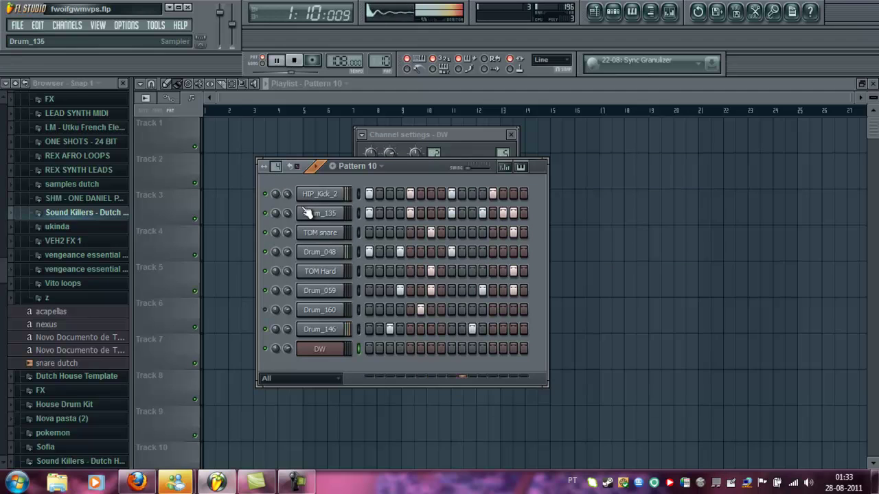
Open the DW channel's piano roll and try a short C5 note at the start of bar 1
right_click(328, 350)
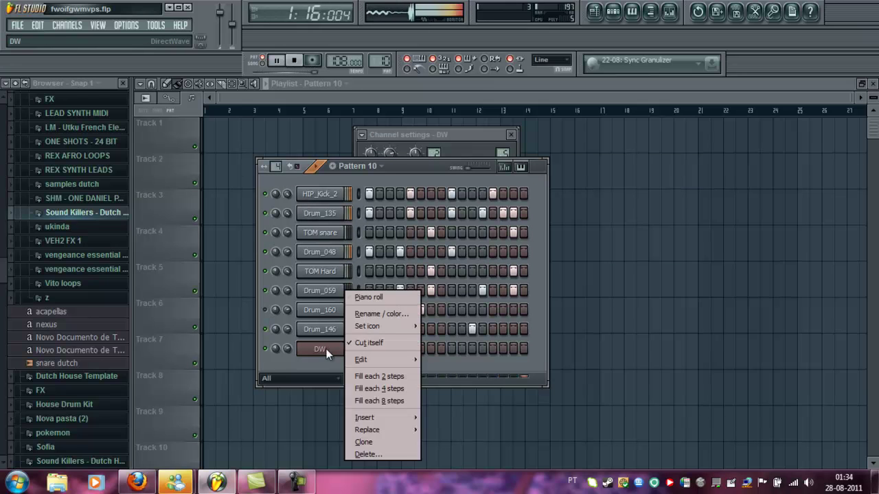
left_click(386, 302)
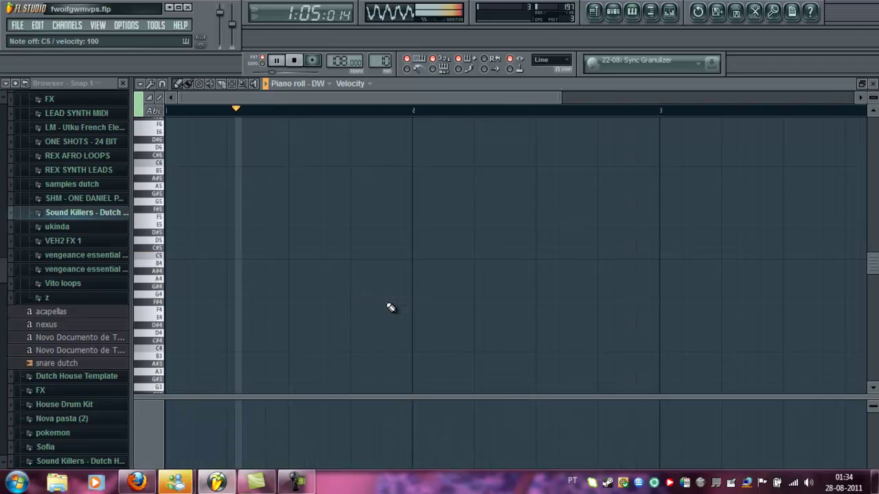
left_click(171, 254)
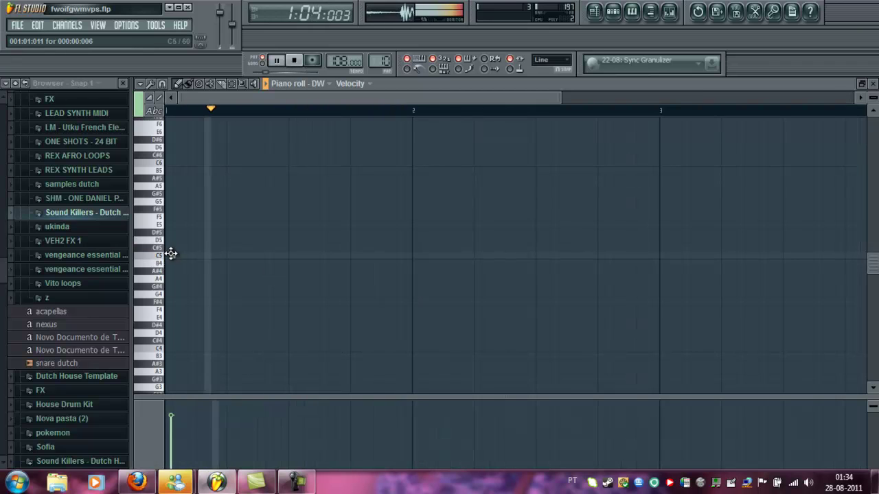
right_click(171, 254)
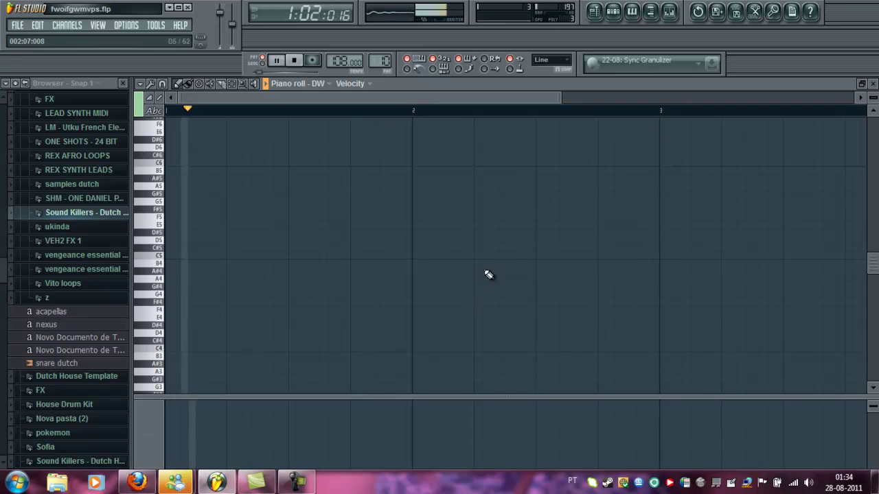
Draw a one-step C5 note at the start of the DW piano roll, stop playback and close the piano roll
left_click_drag(873, 98, 37, 93)
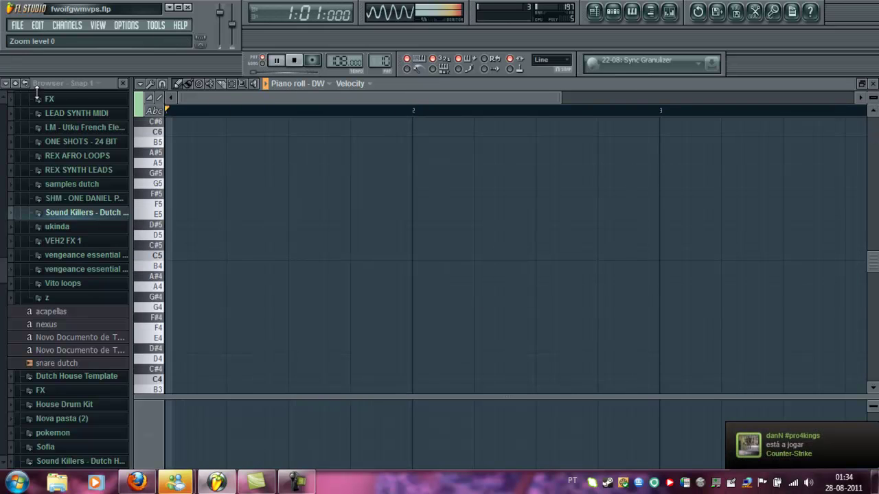
key("q")
left_click_drag(561, 96, 287, 100)
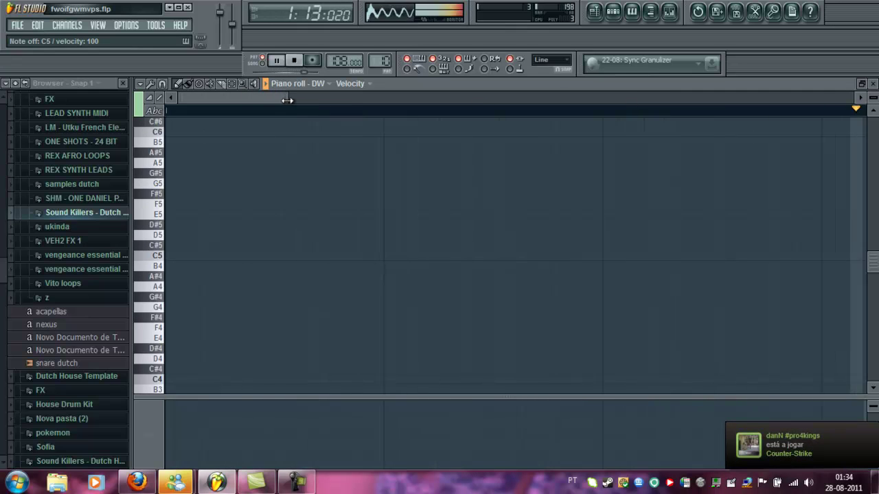
left_click(172, 256)
left_click_drag(175, 255, 225, 257)
key("space")
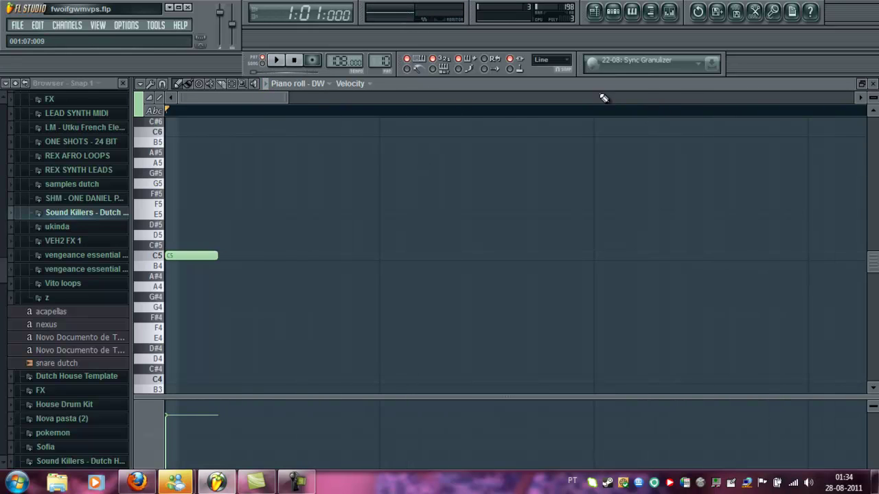
left_click(872, 85)
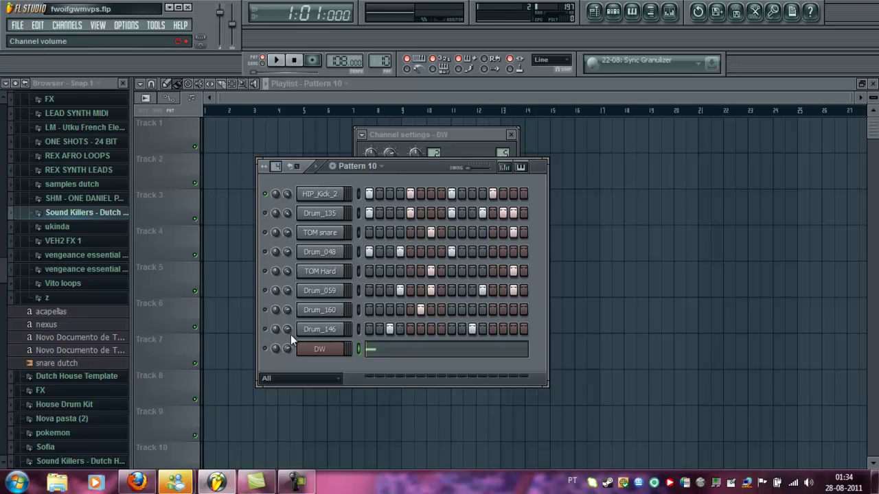
Reopen the DW channel's piano roll and add one-step C5 notes on steps 4 and 5
left_click(328, 356)
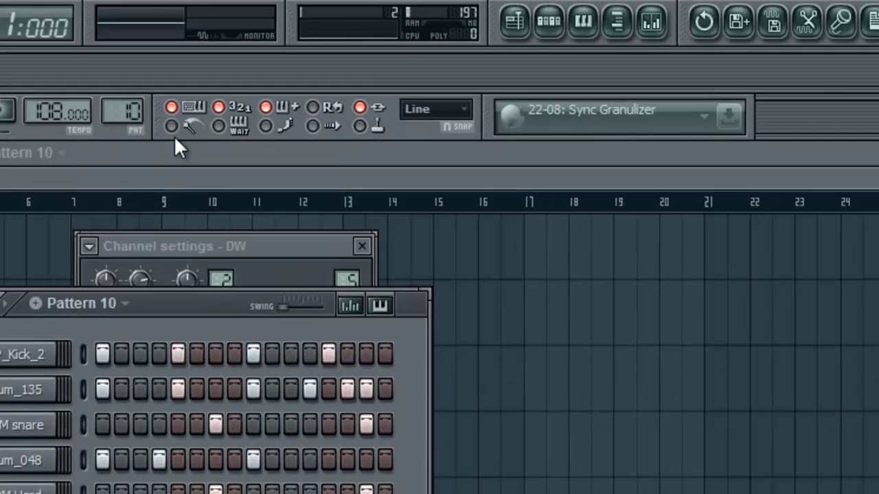
left_click(407, 70)
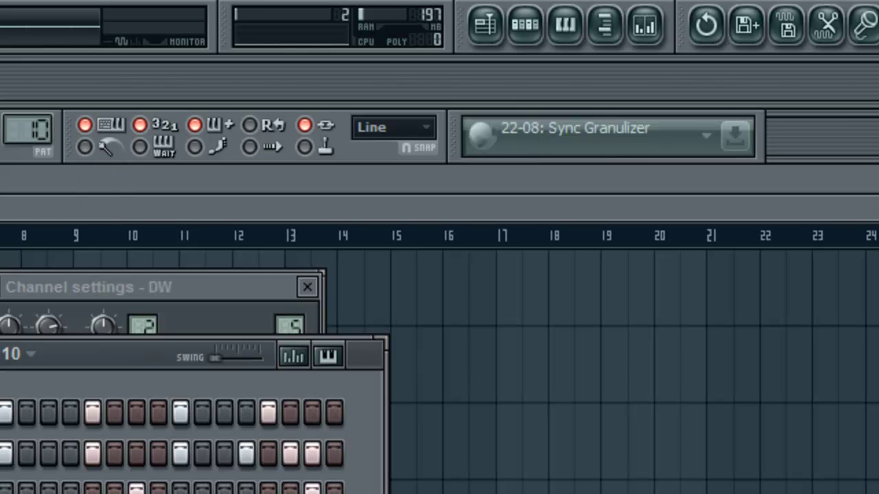
key("F7")
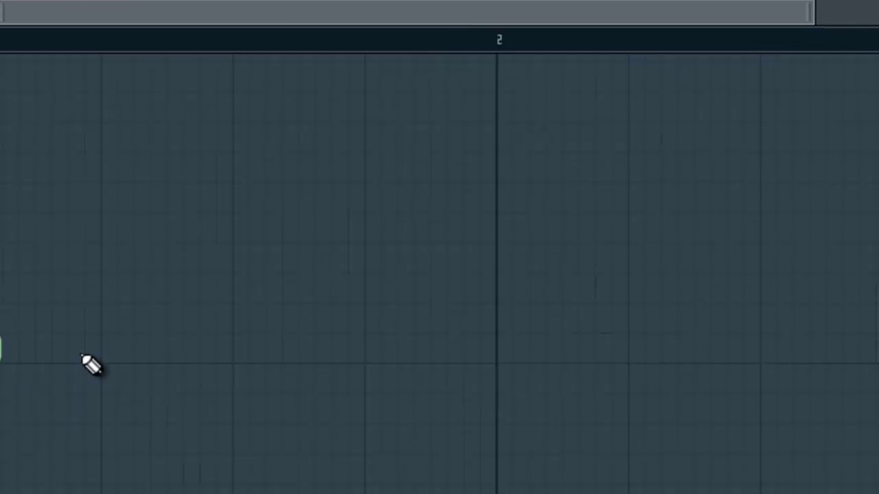
left_click(88, 343)
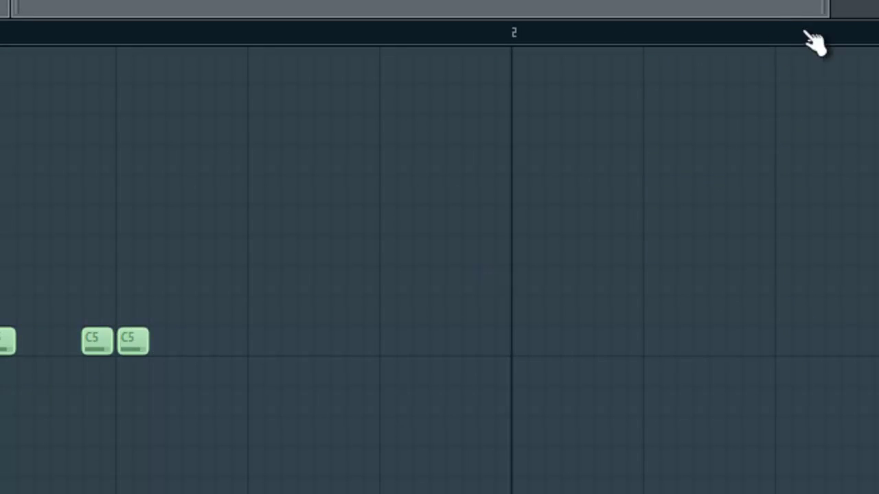
Nudge the second C5 note slightly later and move the third onto the start of beat 2, and preview the result
left_click_drag(827, 4, 13, 3)
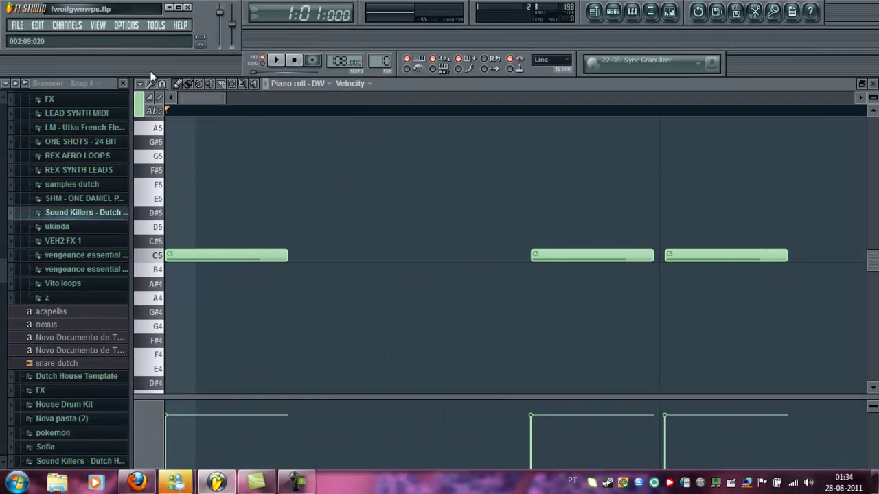
left_click_drag(559, 256, 563, 257)
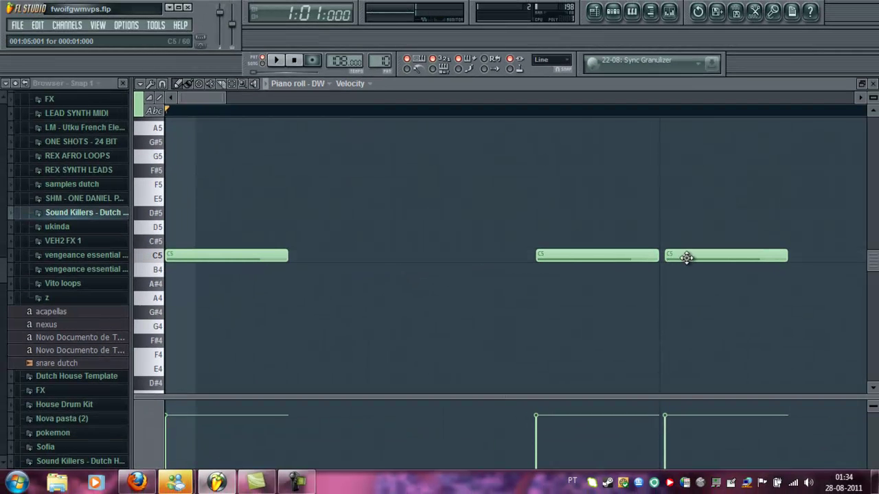
left_click_drag(686, 257, 679, 255)
key("space")
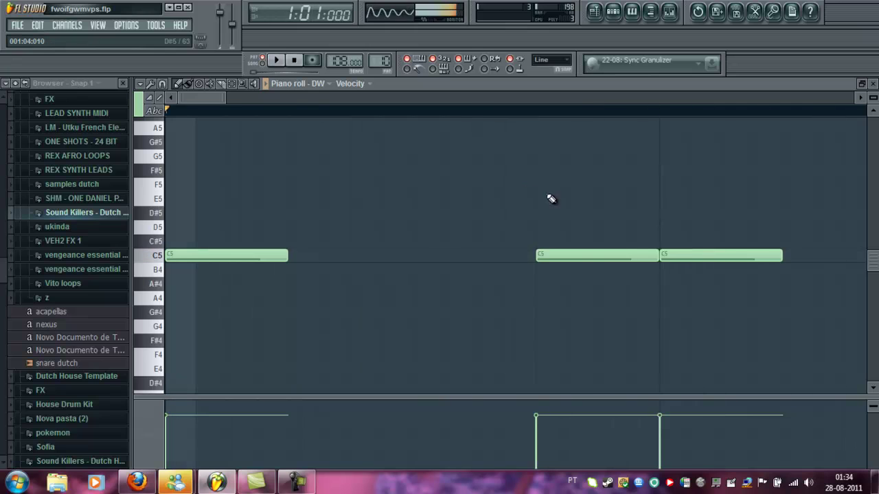
Shift the second and third C5 notes together a quarter step earlier, and preview the rhythm
left_click_drag(588, 296, 705, 257)
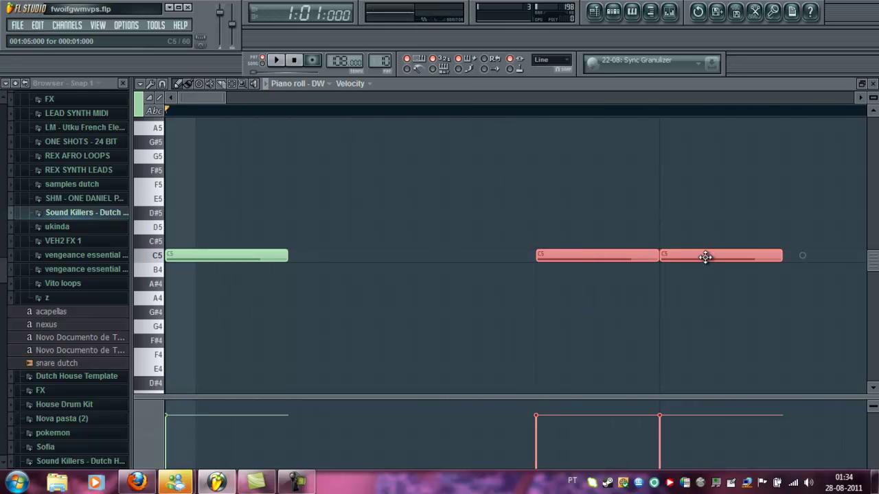
left_click_drag(634, 253, 607, 258)
key("space")
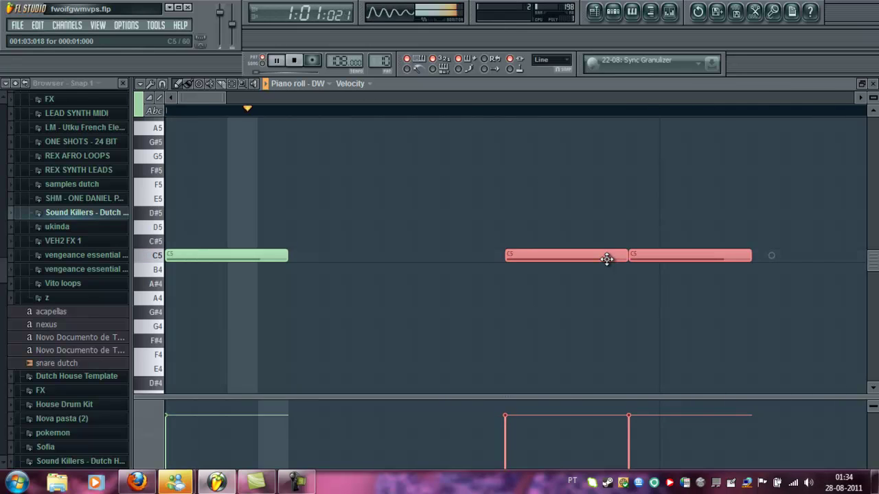
key("space")
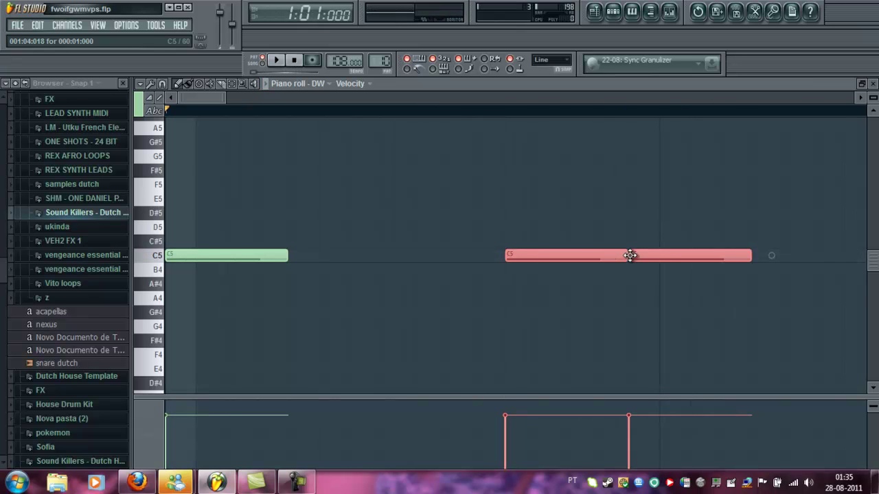
Move only the third C5 note back onto the start of beat 2, and play the pattern
left_click(655, 276)
left_click_drag(649, 258, 674, 258)
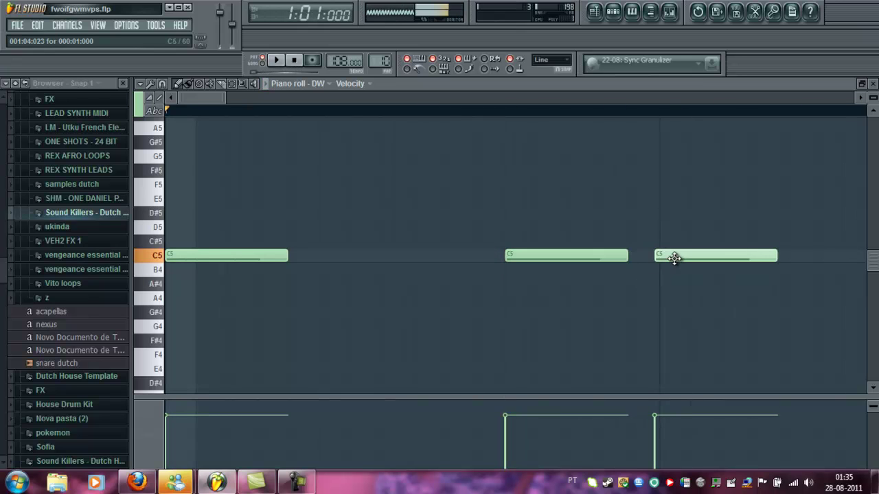
key("space")
key("space")
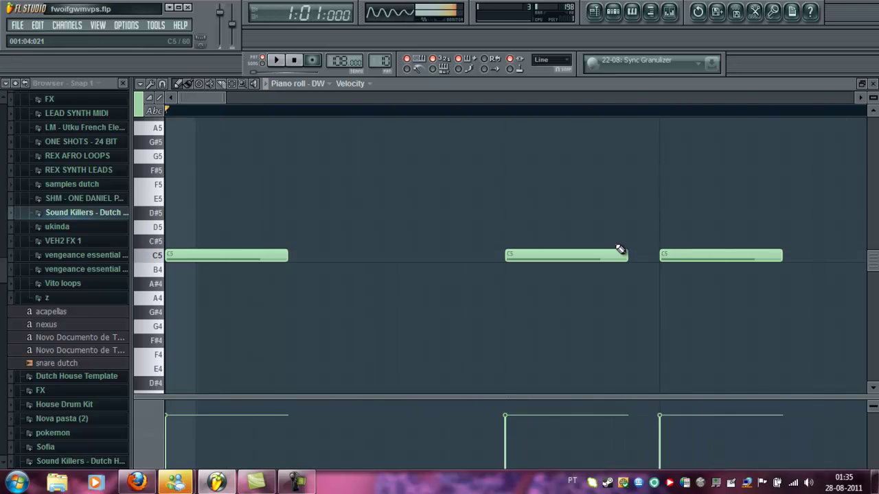
Add two short C5 notes after the beat 2 note, and play the pattern
left_click_drag(226, 95, 442, 122)
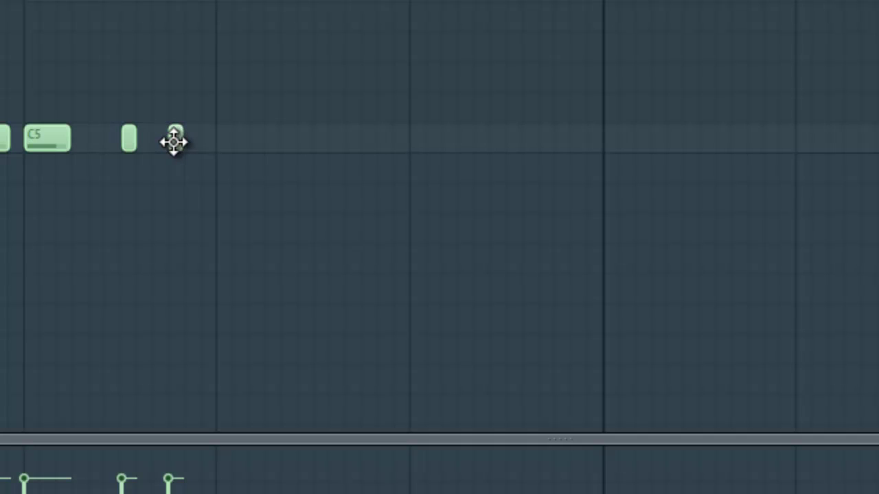
key("space")
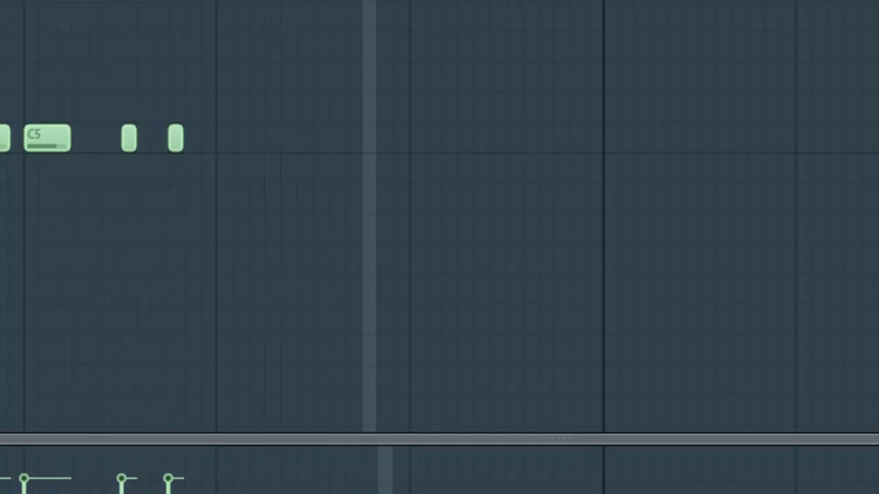
scroll(439, 216, "up", 6)
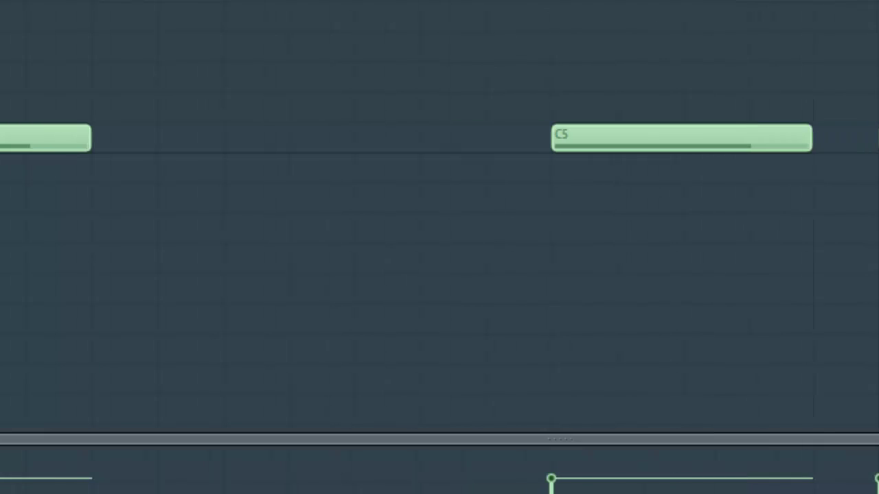
scroll(439, 216, "down", 4)
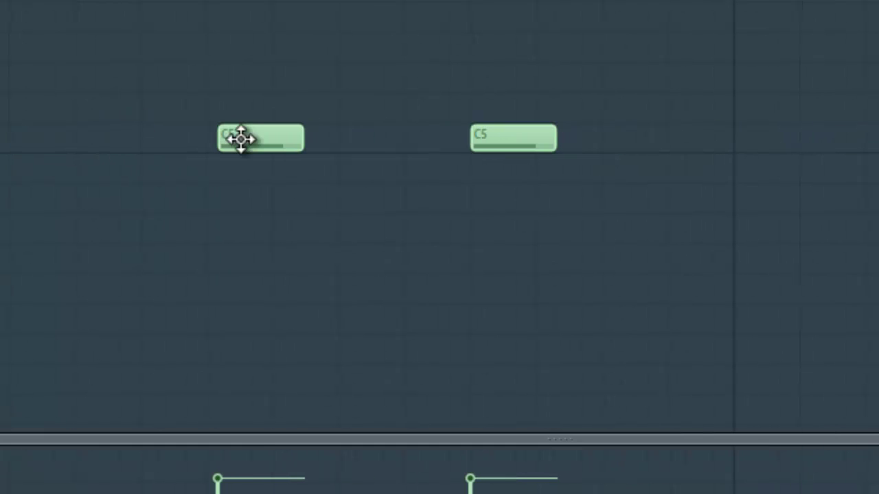
Shift the first short C5 note slightly earlier and shorten both short notes to a quarter step
left_click_drag(241, 139, 229, 139)
left_click_drag(512, 204, 450, 290)
left_click_drag(292, 131, 262, 131)
left_click_drag(550, 130, 532, 131)
Lengthen both short C5 notes to half a step and reposition them, with the second starting on step 8
left_click_drag(538, 202, 101, 127)
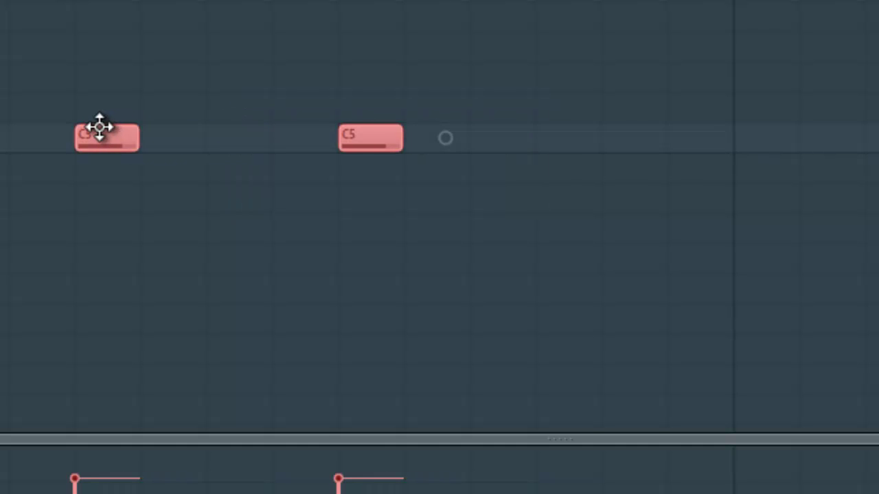
left_click_drag(100, 148, 264, 141)
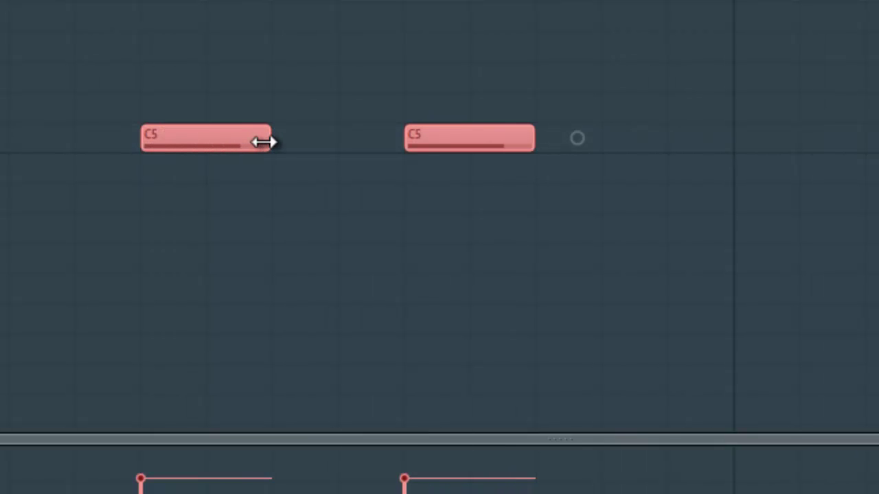
left_click(451, 168)
right_click(453, 171)
left_click_drag(451, 131, 510, 139)
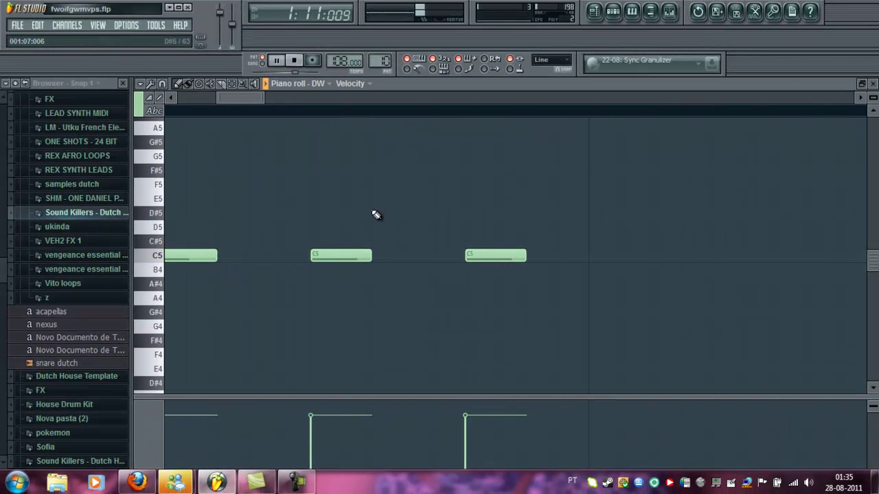
key("space")
Duplicate the five-note C5 phrase so the copy starts on beat 3 of bar 1, and play the result
left_click_drag(265, 99, 371, 127)
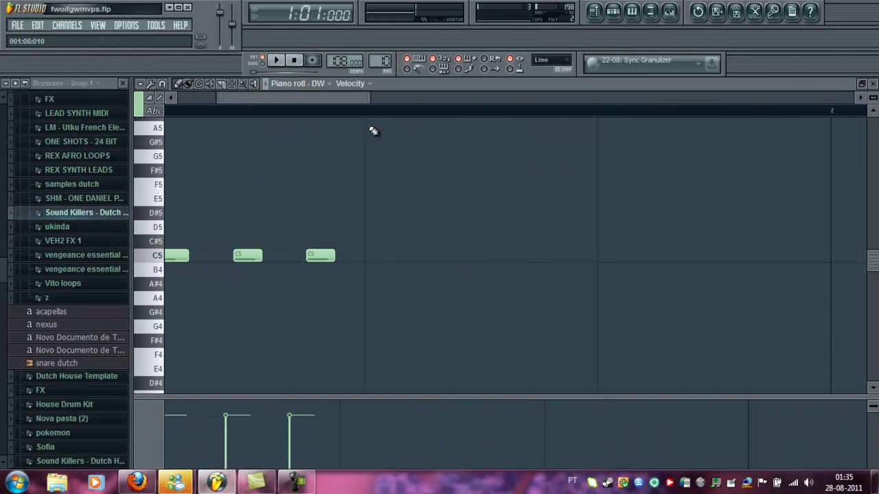
left_click_drag(324, 96, 234, 136)
key("space")
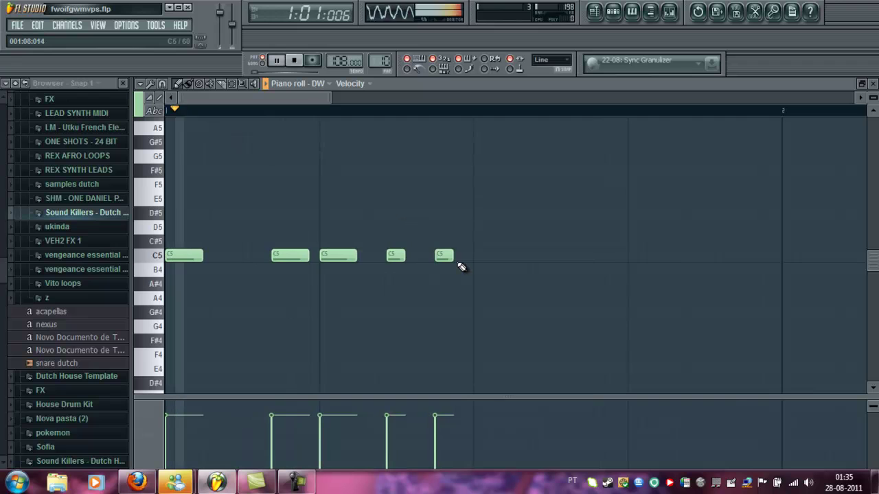
key("space")
left_click_drag(456, 275, 483, 255)
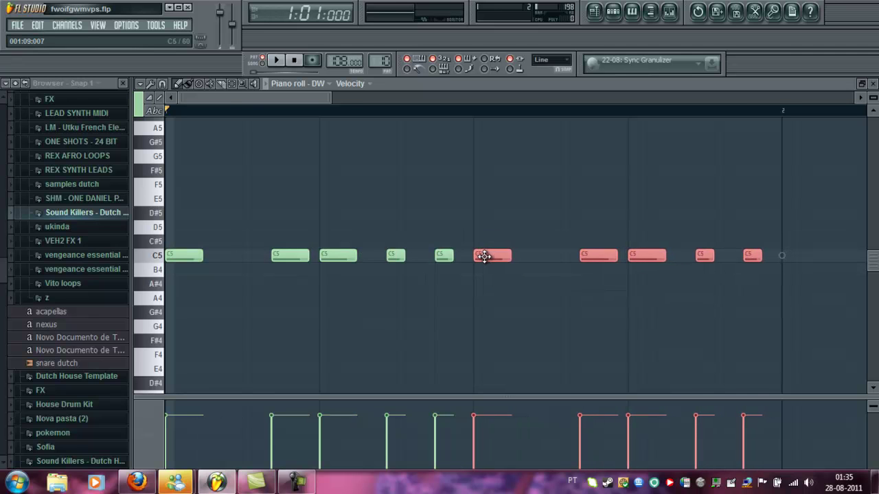
key("space")
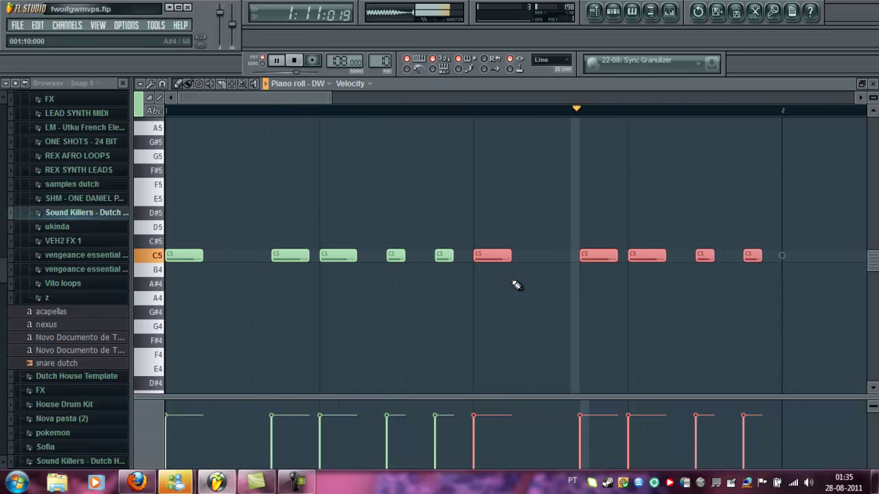
key("space")
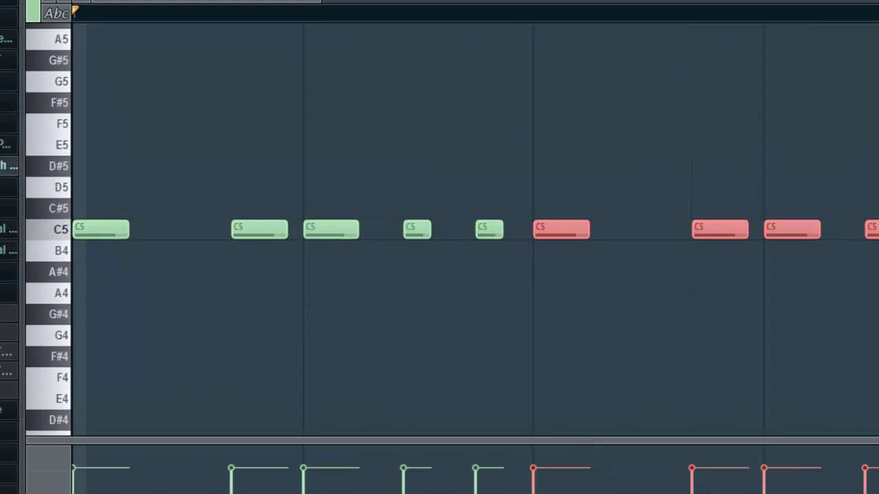
Apply the piano roll arpeggiator to the duplicated notes with the Default pattern, Time sync and adjusted Time mul and Gate
key("alt+a")
left_click_drag(878, 0, 483, 38)
key("space")
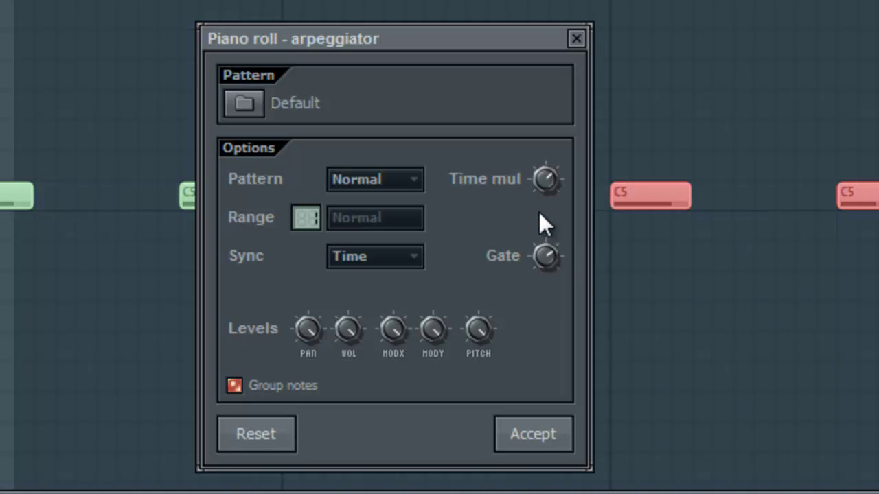
mouse_move(558, 184)
left_mouse_down()
mouse_move(551, 204)
mouse_move(547, 192)
left_mouse_up()
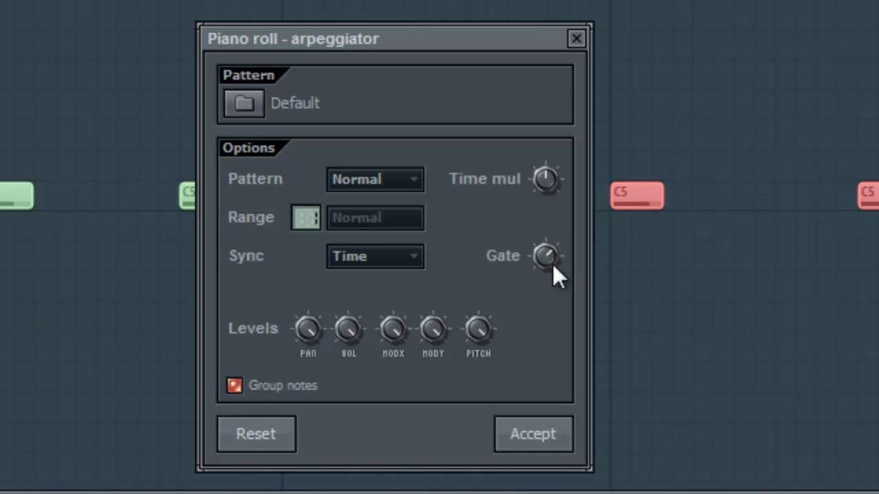
left_click_drag(552, 264, 539, 280)
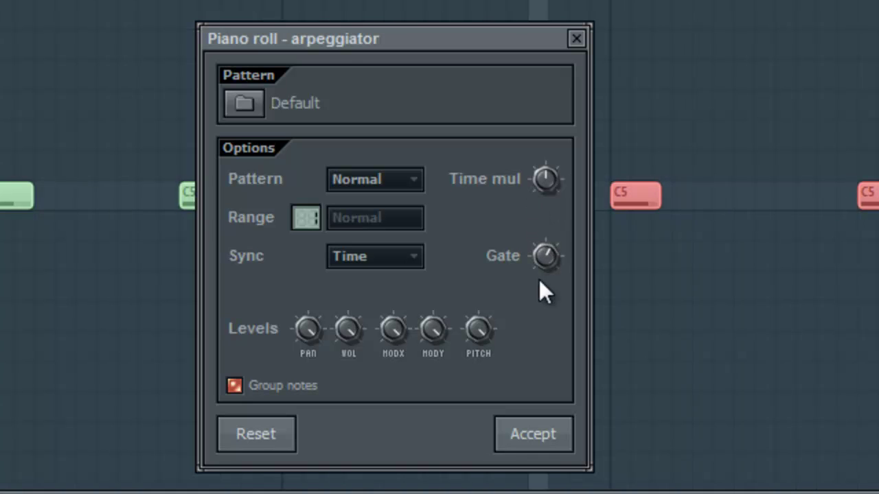
left_click_drag(543, 176, 523, 145)
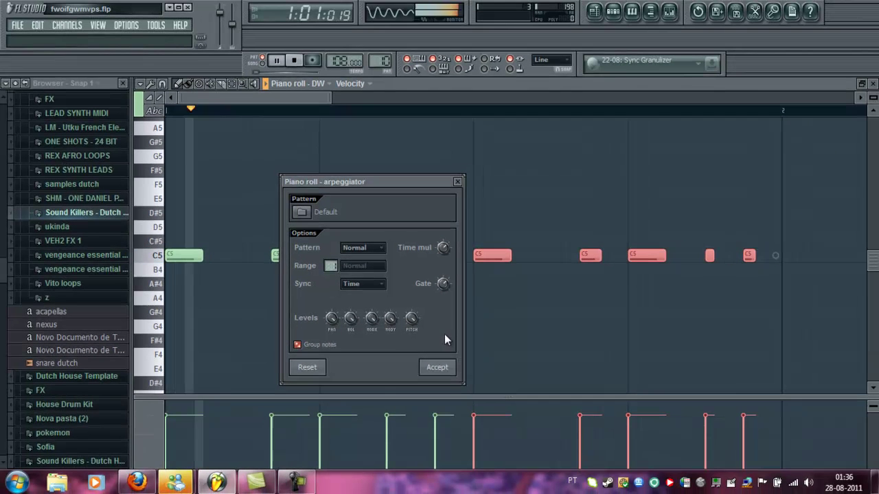
left_click(484, 401)
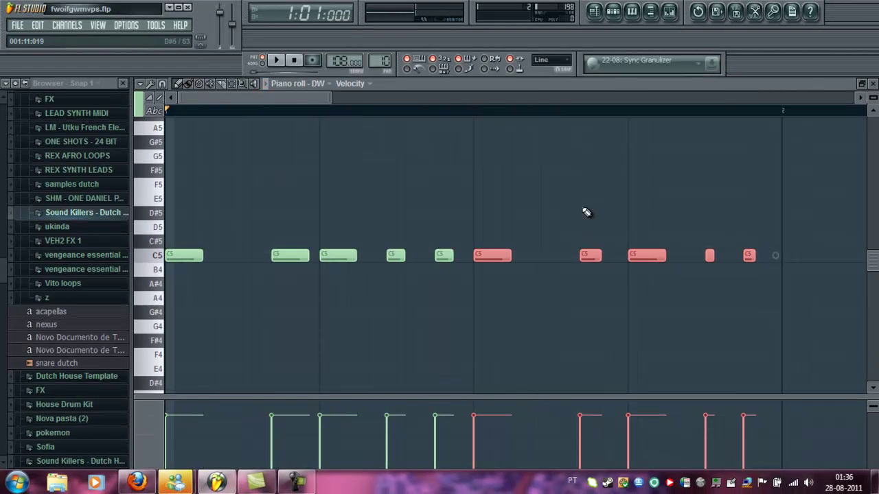
Deselect the notes and add a C5 note of about three-quarters of a step between the beat 3 note and the short note following it
left_click(604, 296)
right_click(613, 304)
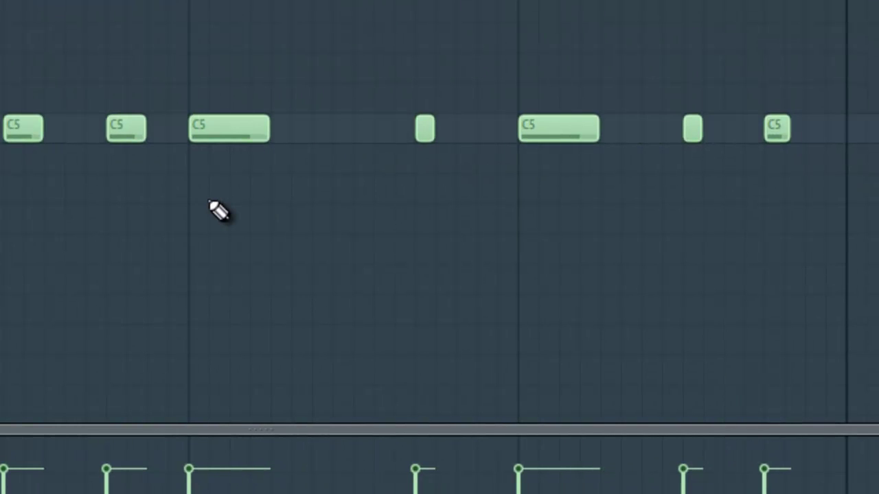
left_click(319, 129)
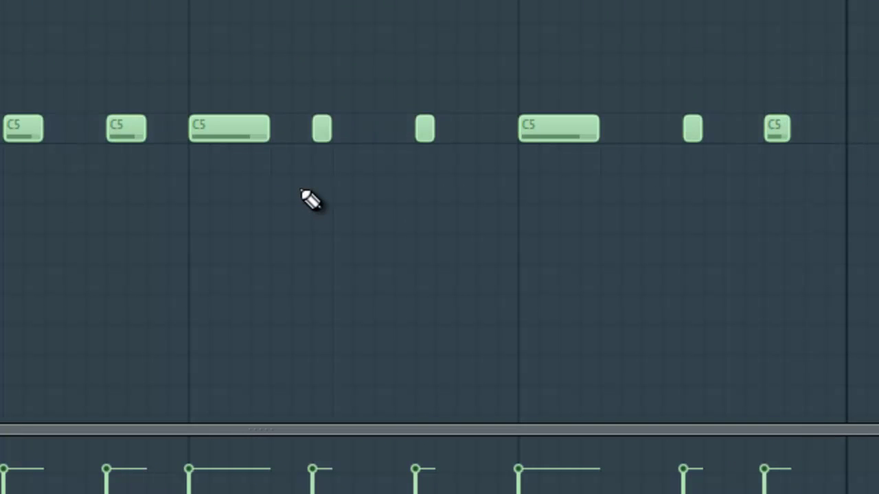
left_click_drag(334, 131, 376, 131)
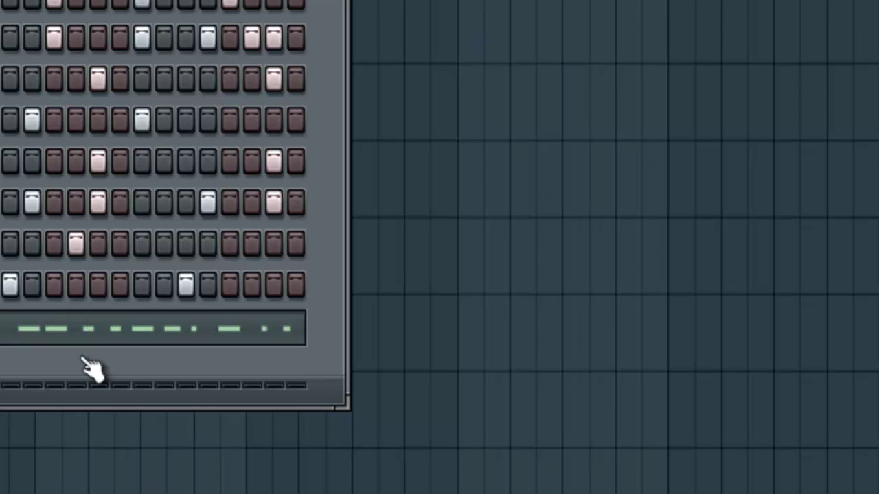
Reopen the DW channel's piano roll, transpose all its notes to D5, and stop playback
left_click(93, 321)
left_click_drag(403, 311, 170, 169)
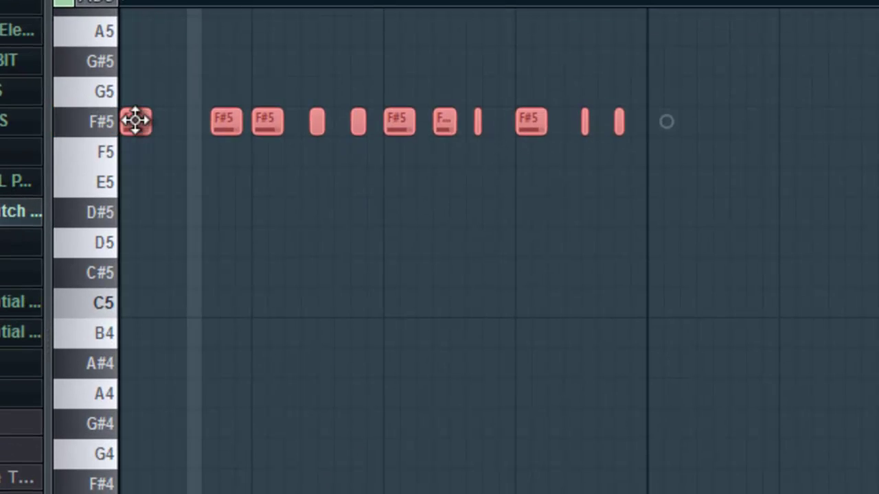
mouse_move(135, 120)
left_mouse_down()
mouse_move(127, 197)
mouse_move(126, 125)
mouse_move(136, 104)
mouse_move(120, 88)
mouse_move(103, 261)
left_mouse_up()
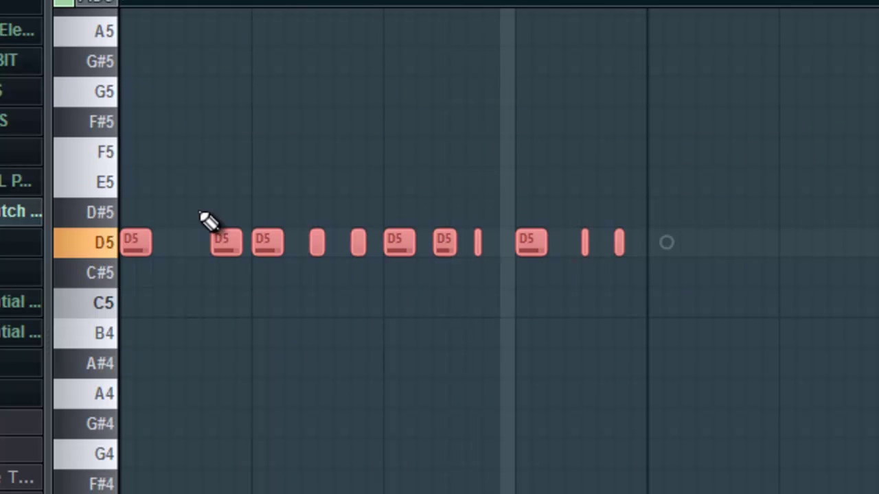
key("space")
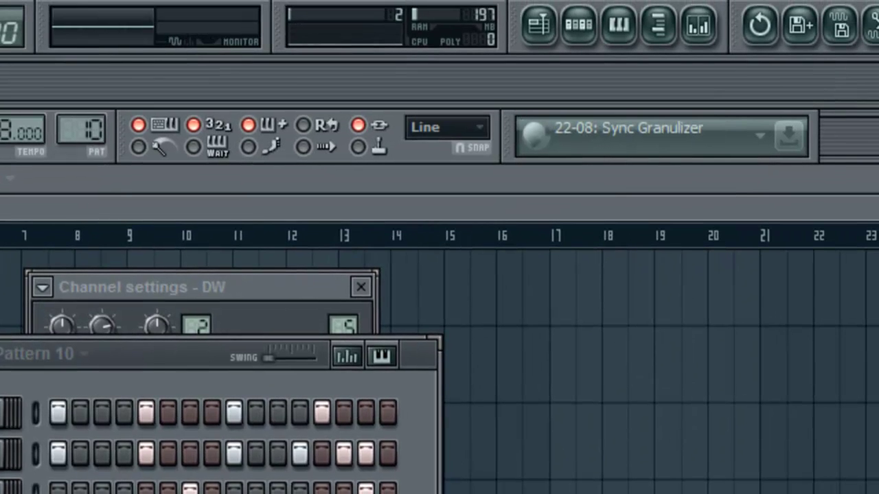
Switch to Pattern 1 to examine its steps and DW piano roll during playback, and return to Pattern 10
left_click_drag(82, 138, 93, 335)
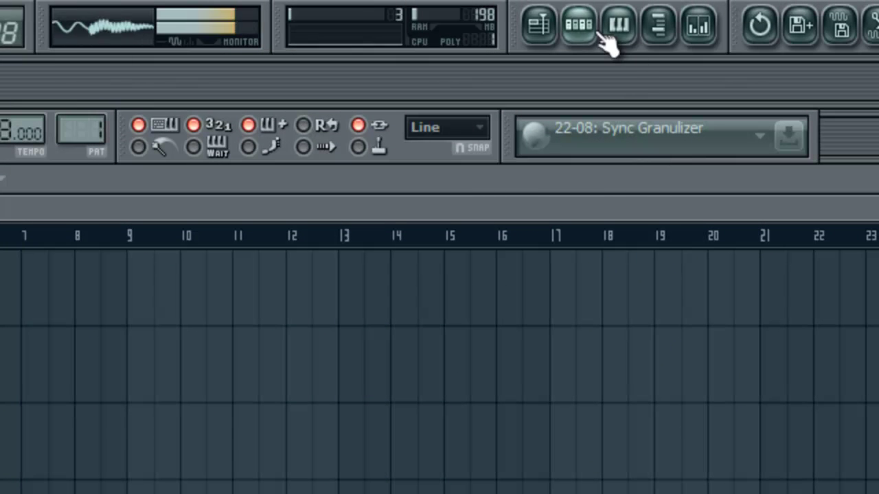
left_click(591, 29)
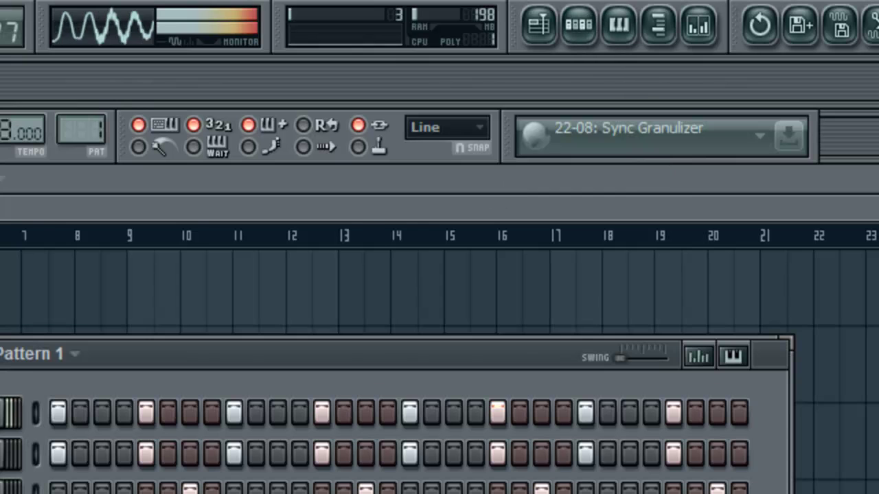
key("F7")
key("space")
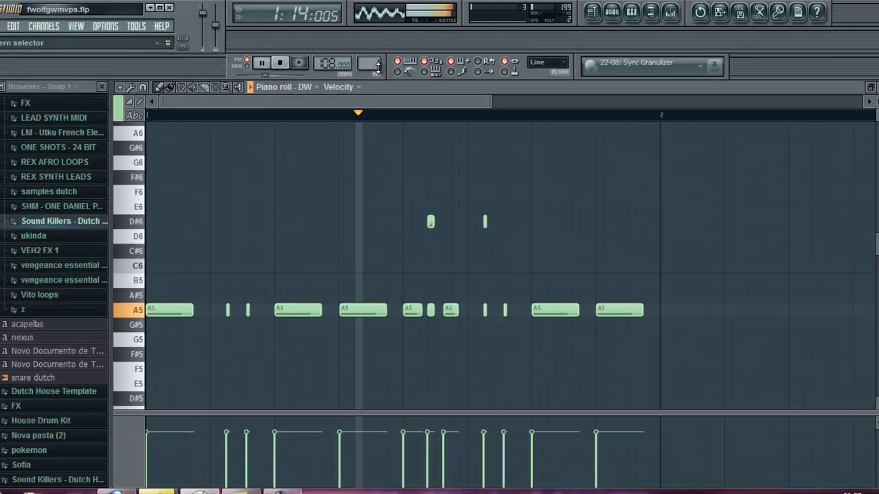
left_click_drag(176, 107, 174, 69)
left_click_drag(378, 40, 377, 19)
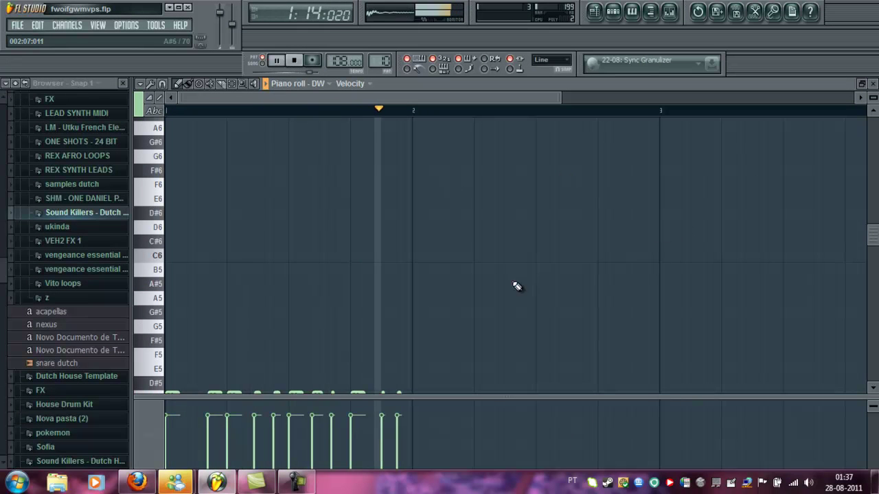
Transpose all notes of the DW part in Pattern 10 up from D5 to A5 and close the piano roll
left_click_drag(872, 234, 872, 243)
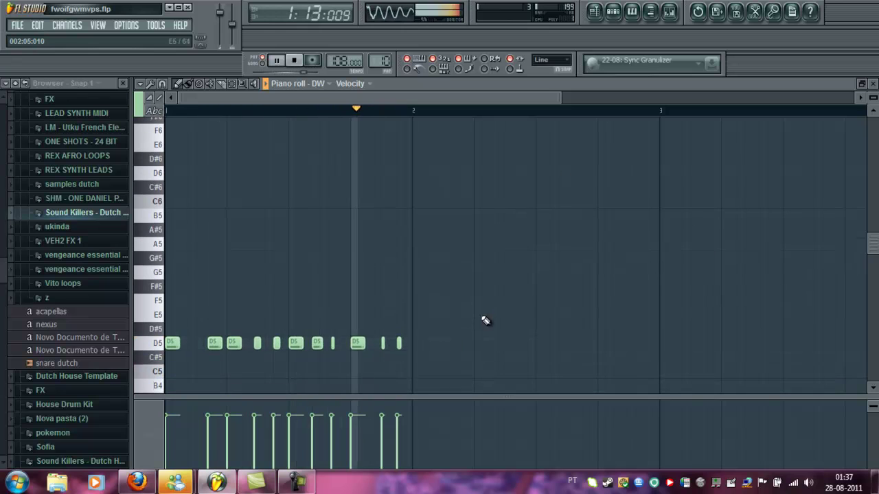
mouse_move(433, 348)
left_mouse_down()
mouse_move(142, 355)
mouse_move(173, 316)
mouse_move(157, 242)
left_mouse_up()
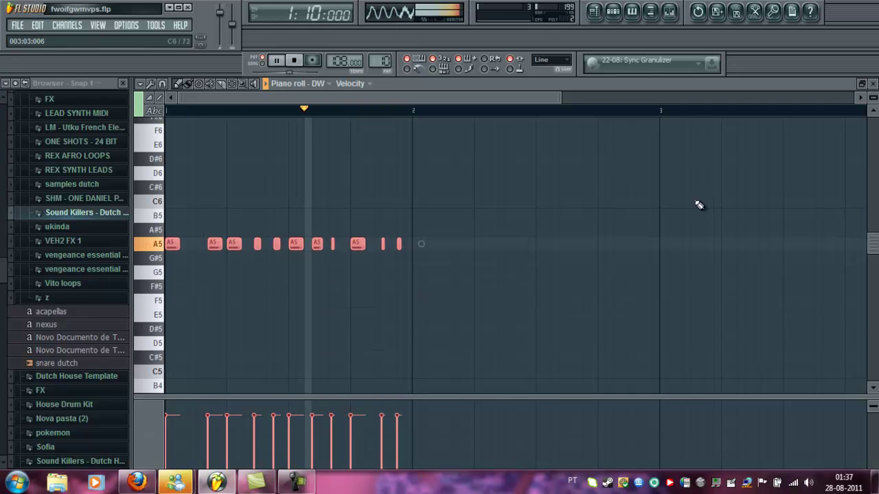
left_click(872, 84)
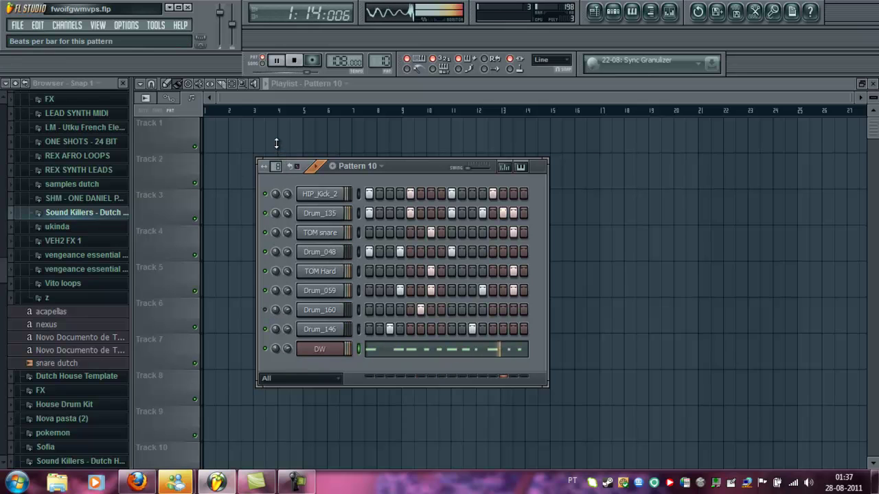
Lengthen Pattern 10 to 8 beats and duplicate the DW notes at A5 into the second bar
left_click_drag(276, 143, 287, 173)
left_click(461, 342)
left_click_drag(446, 288, 420, 255)
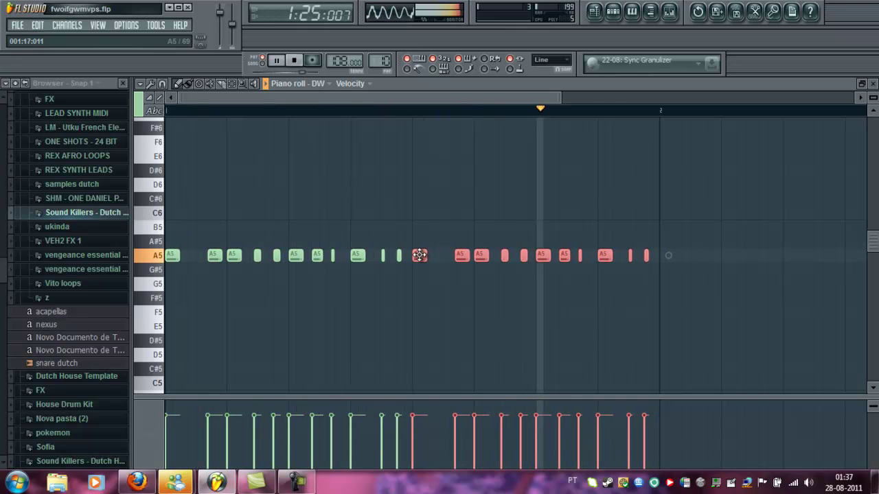
left_click(873, 83)
Lower the wet level of the Fruity Reeverb 2 on mixer Insert 5 and close the plugin and mixer
left_click(669, 12)
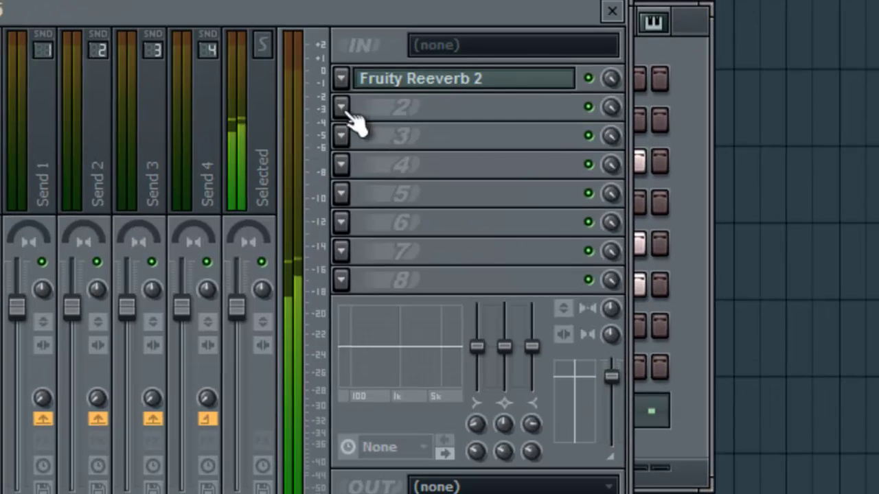
left_click(362, 91)
left_click_drag(89, 128, 97, 162)
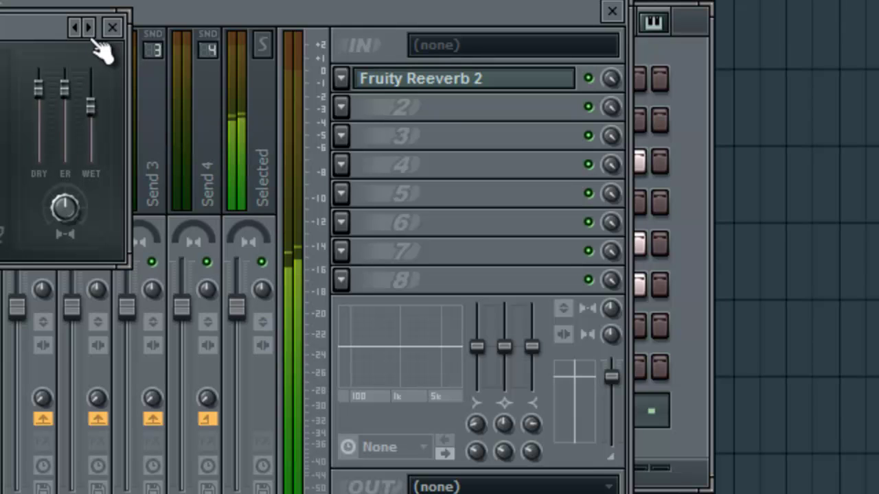
left_click_drag(92, 116, 92, 149)
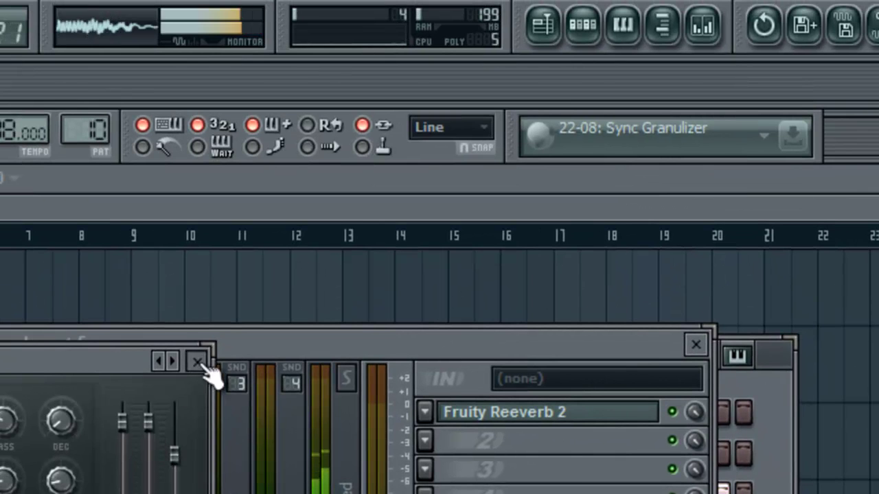
left_click(169, 255)
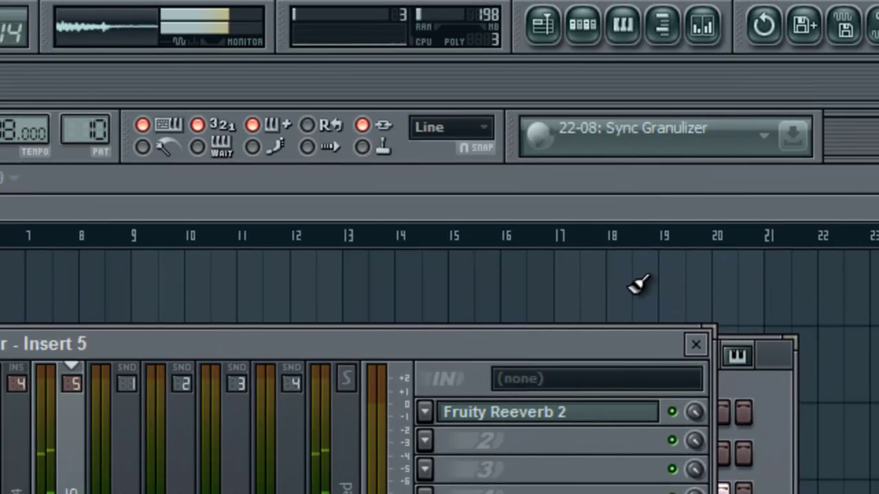
left_click(697, 345)
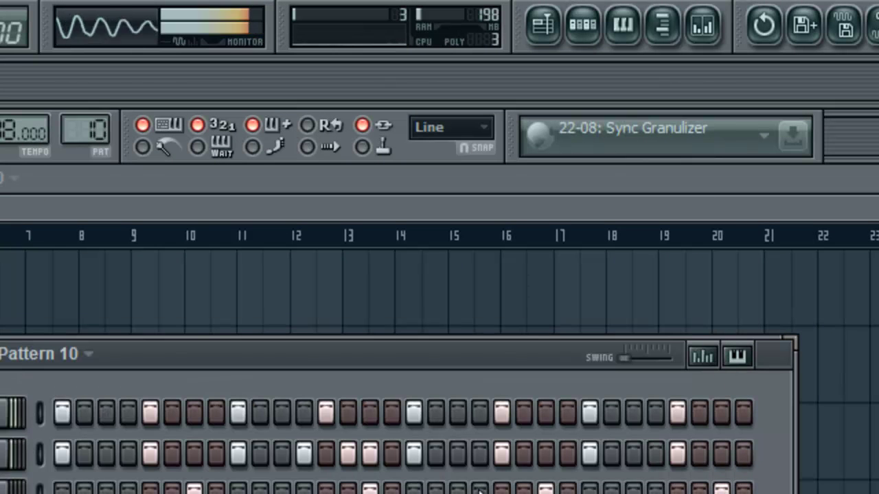
Audition Pattern 1, switch to Pattern 2 and start its playback
left_click_drag(89, 118, 91, 233)
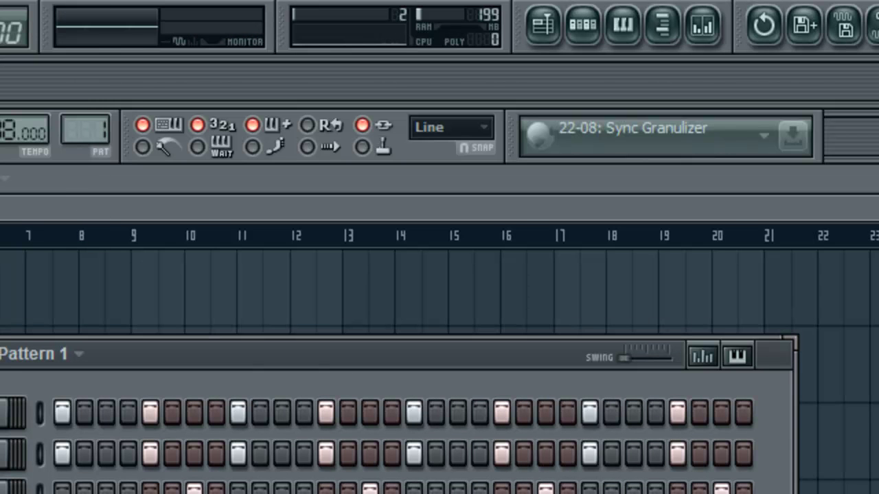
key("space")
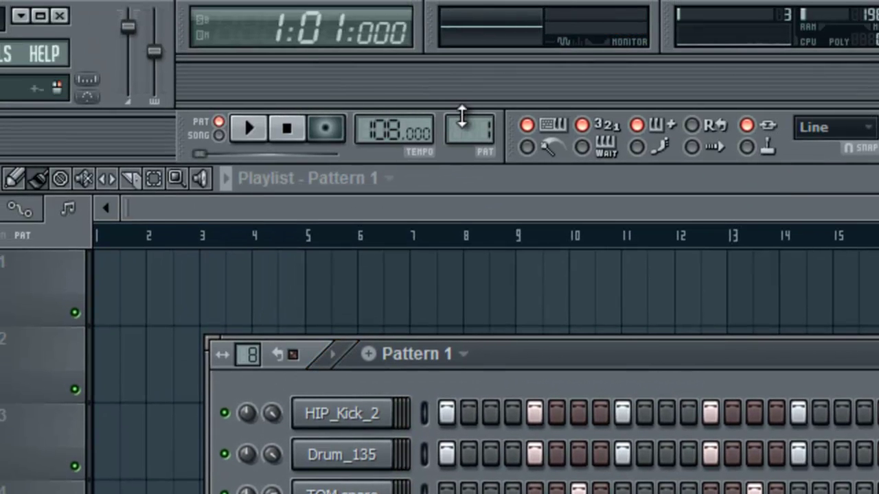
left_click_drag(462, 117, 462, 103)
key("space")
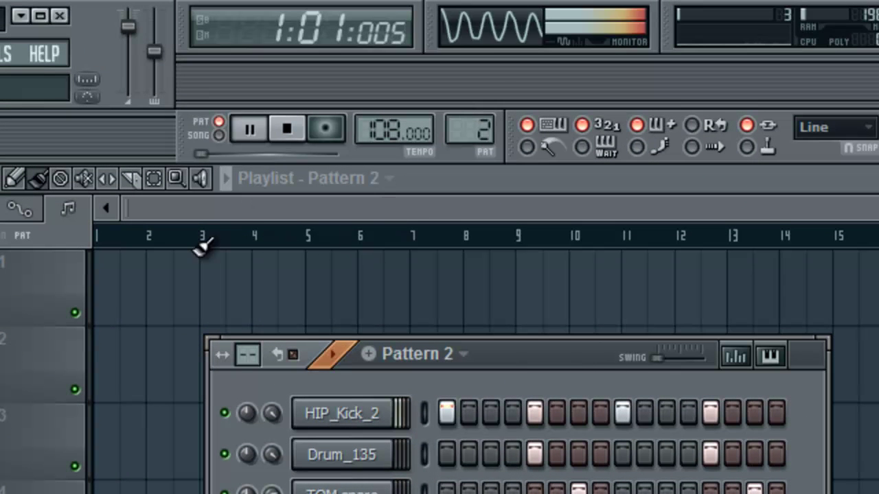
Place Pattern 2 clips in bars 1 to 3 of playlist Track 1
left_click(110, 296)
mouse_move(107, 296)
left_mouse_down()
mouse_move(147, 295)
mouse_move(94, 302)
left_mouse_up()
left_click_drag(167, 291, 255, 291)
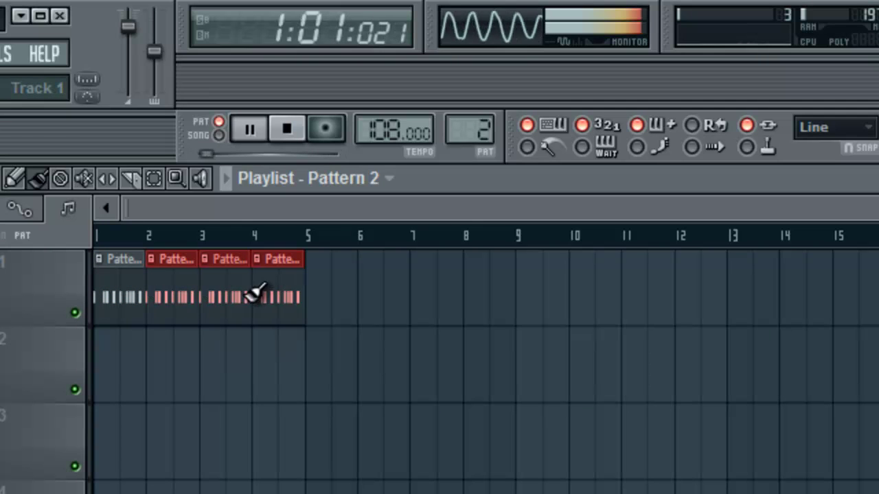
right_click(279, 295)
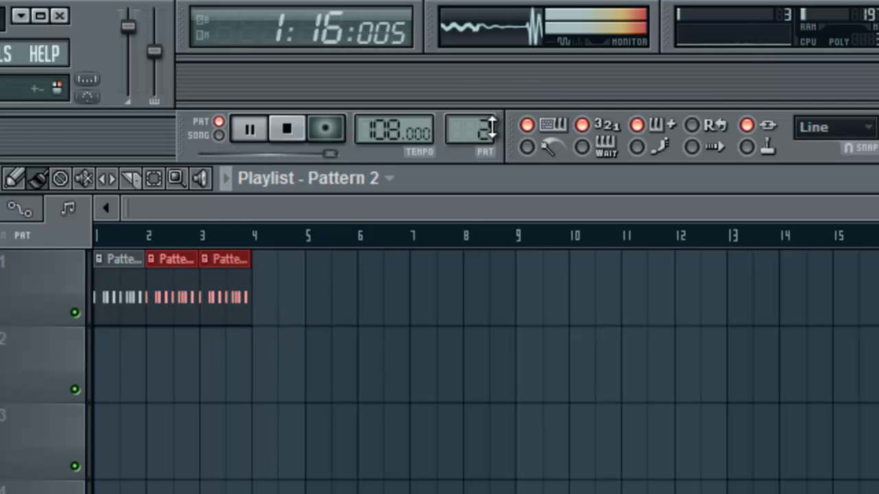
Continue Track 1 with Pattern 3 in bar 4, Pattern 2 in bars 5 to 7 and Pattern 4 in bar 8, stopping playback
left_click_drag(480, 126, 481, 104)
left_click(275, 287)
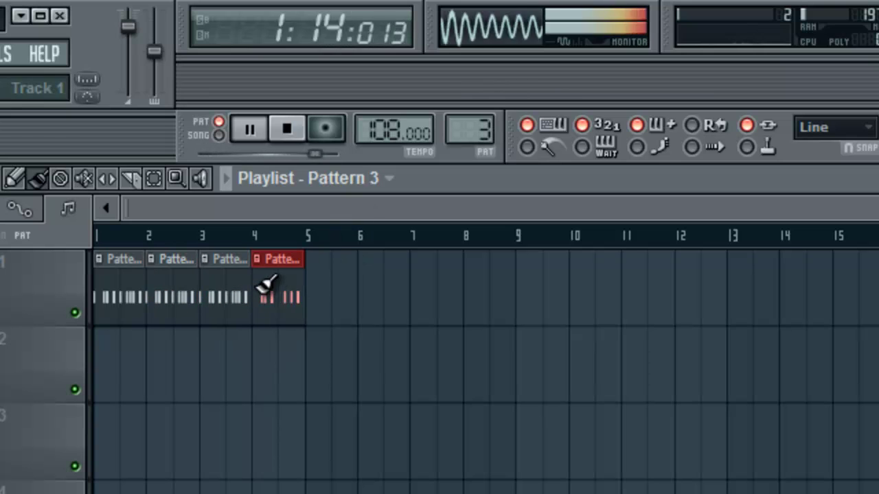
scroll(484, 125, "up", 1)
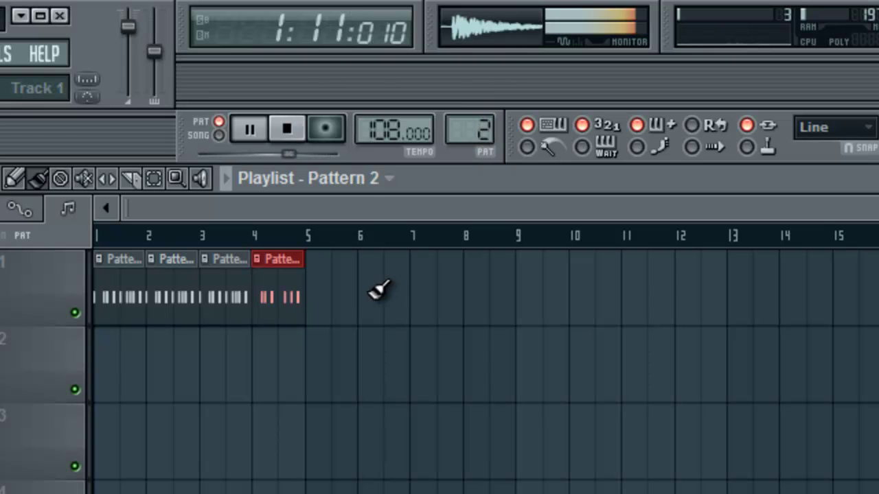
left_click_drag(334, 284, 414, 286)
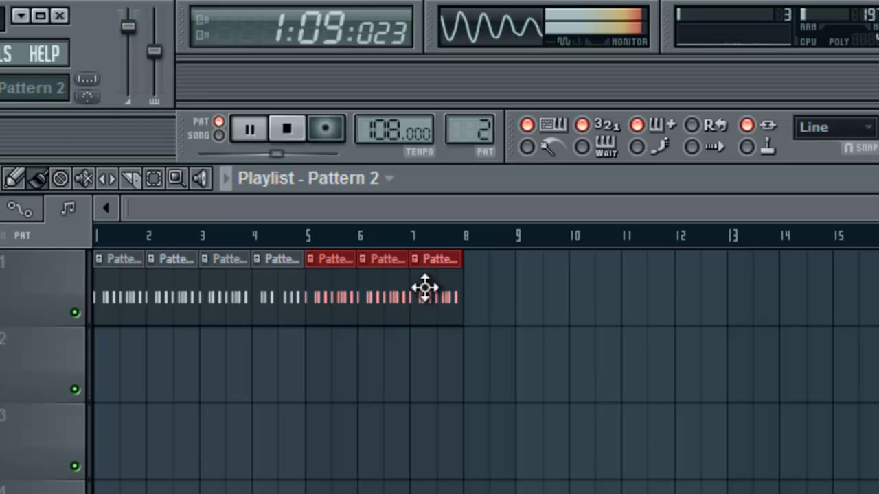
right_click(427, 295)
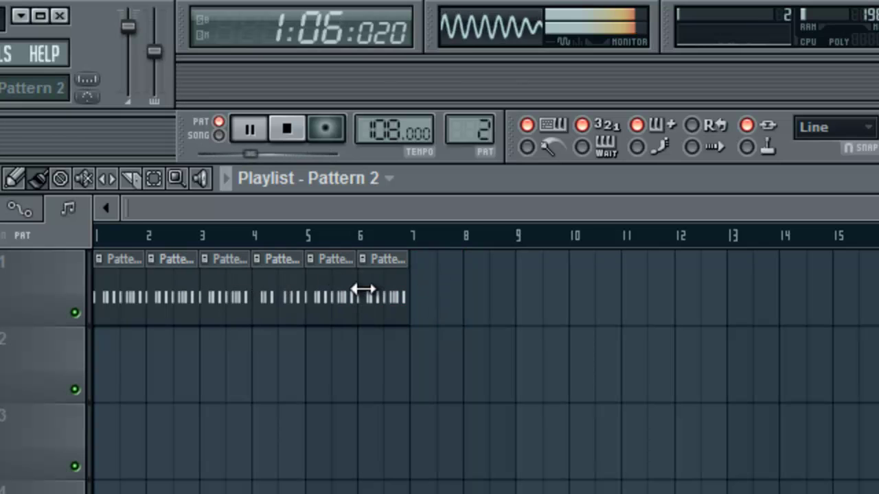
key("space")
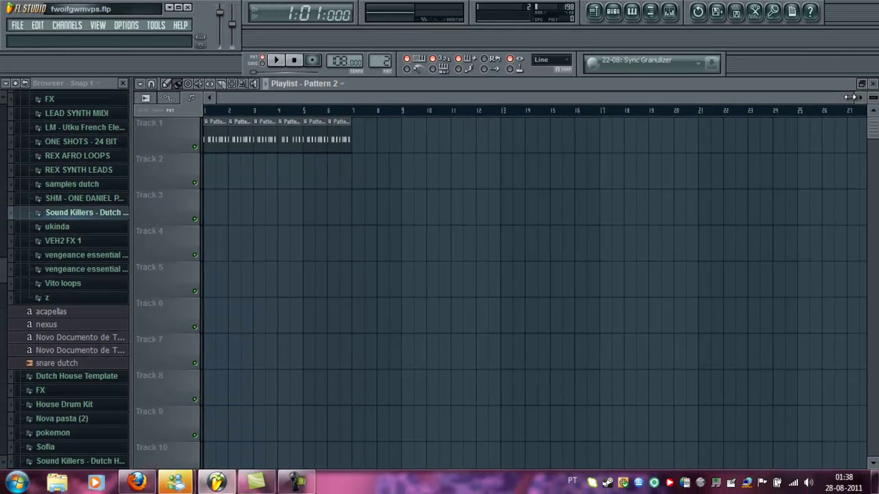
left_click_drag(850, 96, 669, 97)
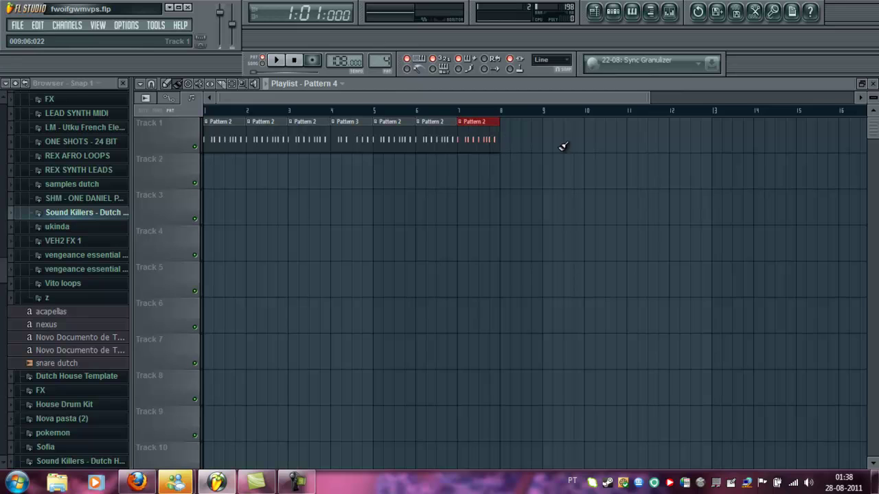
left_click(509, 132)
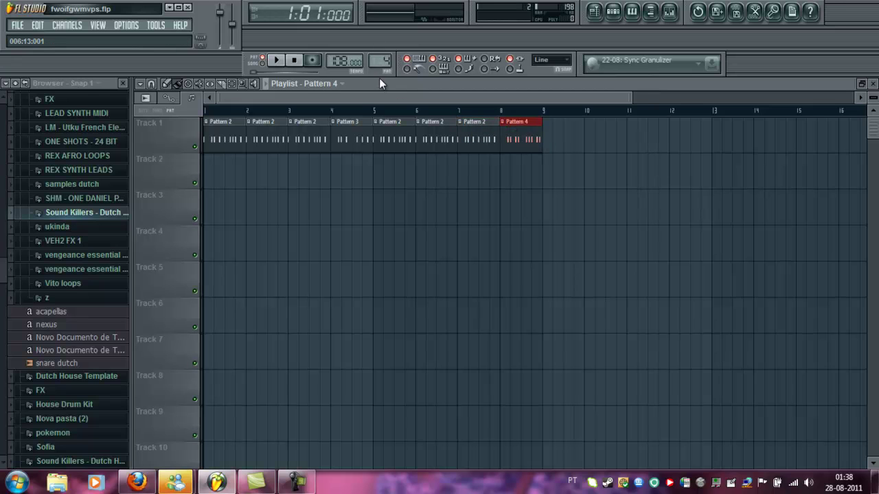
Place five consecutive two-bar Pattern 1 clips on Track 1, starting at bar 9
left_click(548, 133)
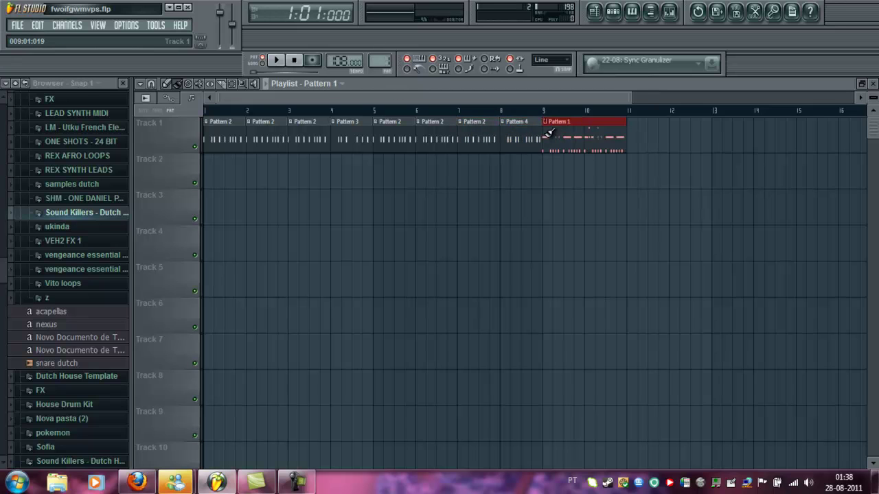
left_click(631, 142)
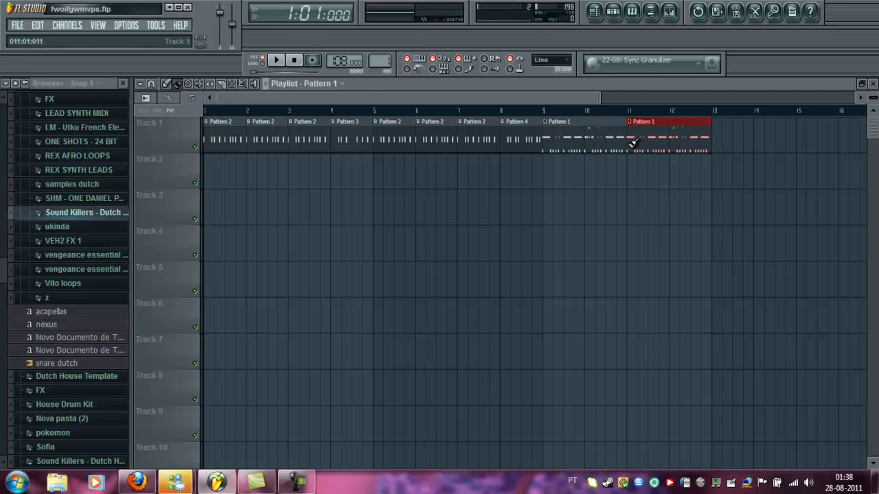
left_click(717, 137)
left_click_drag(543, 96, 625, 96)
left_click(651, 127)
left_click(745, 129)
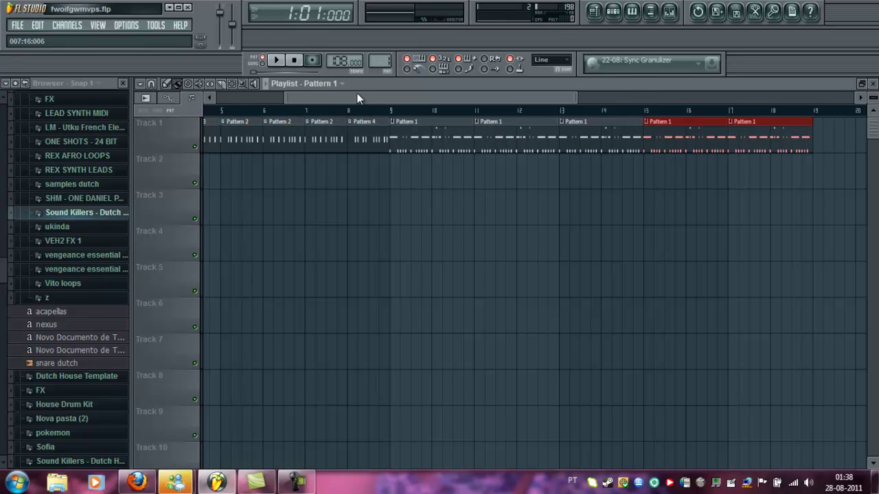
Play the arrangement from the start in song mode and examine the playlist, piano roll and step sequencer as it runs
left_click_drag(357, 98, 280, 97)
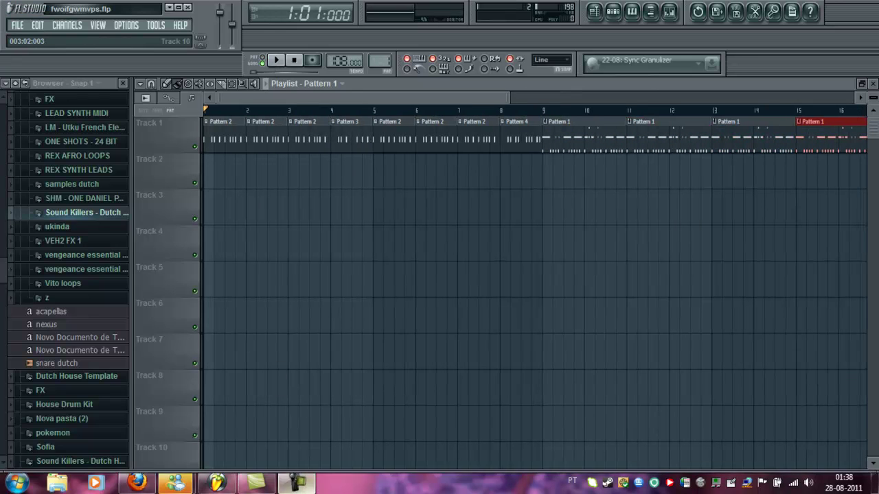
key("space")
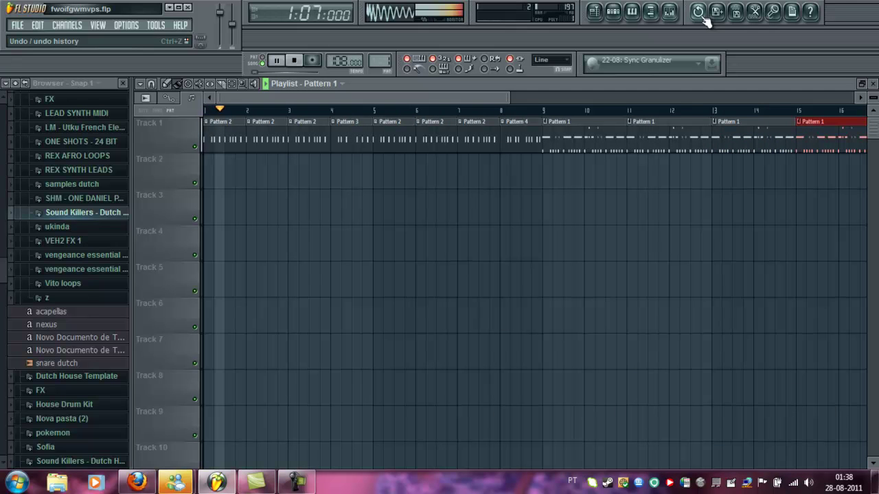
left_click(632, 11)
left_click(620, 14)
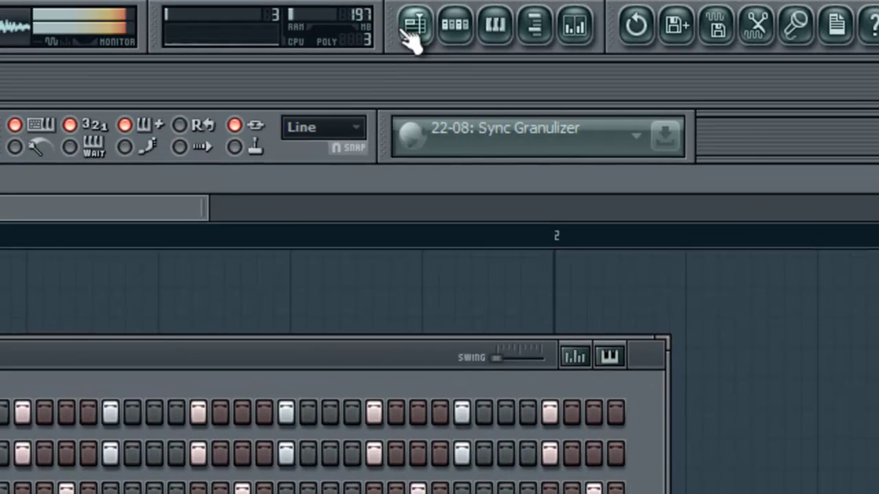
left_click(594, 13)
left_click(456, 26)
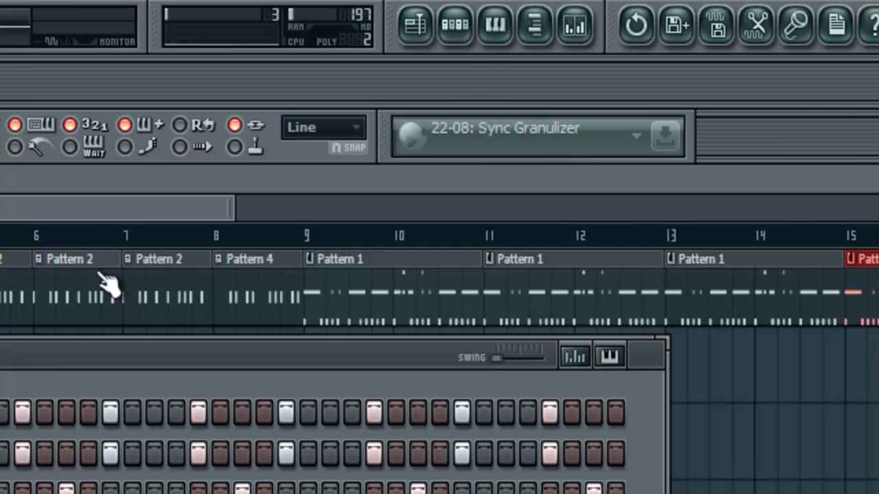
left_click_drag(88, 215, 170, 215)
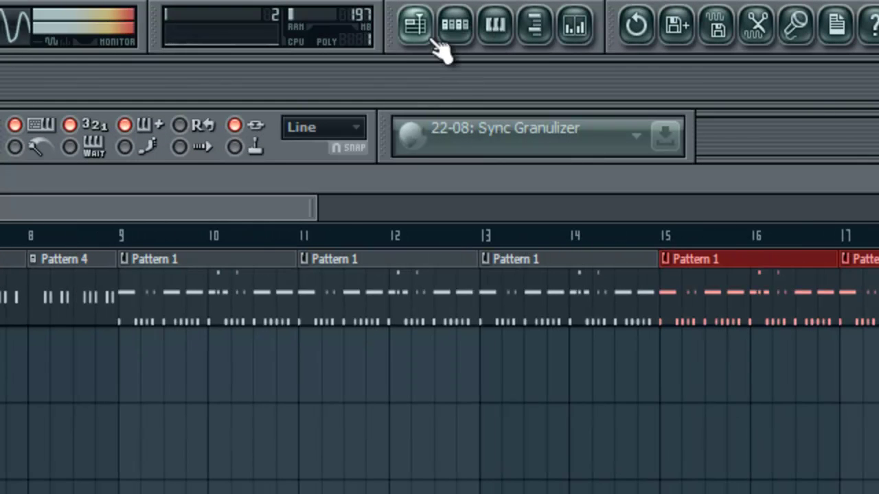
left_click(461, 29)
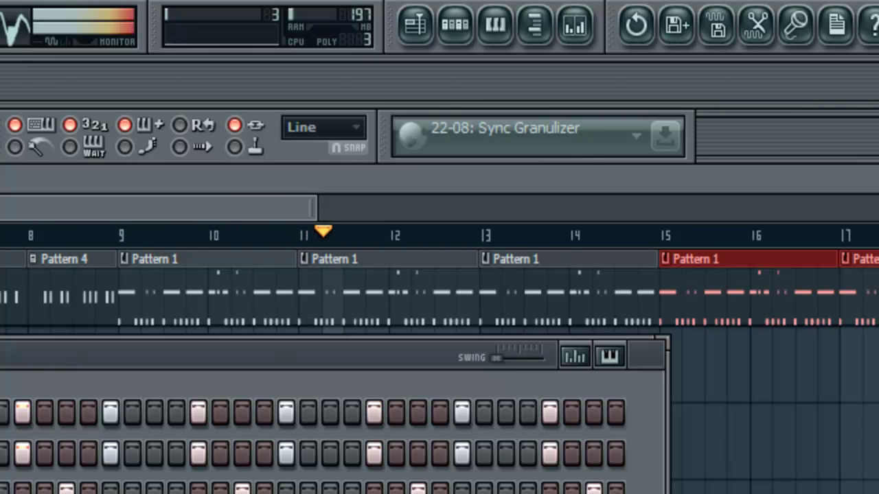
left_click_drag(94, 213, 148, 204)
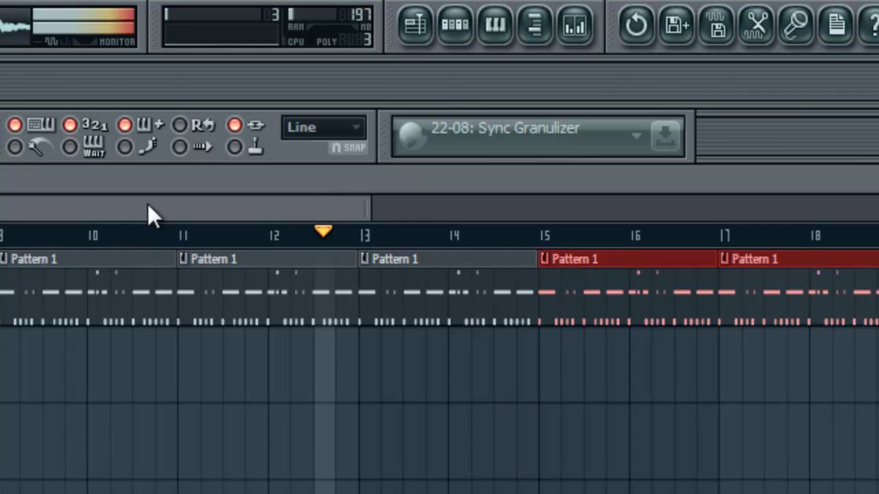
Remove the DW channel's notes from Pattern 1, stop playback and switch to the empty Pattern 5
left_click(454, 25)
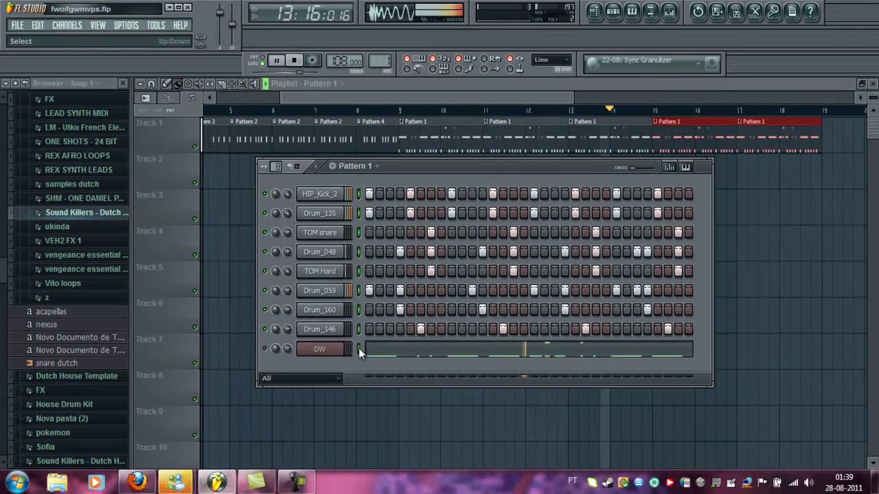
left_click(358, 348)
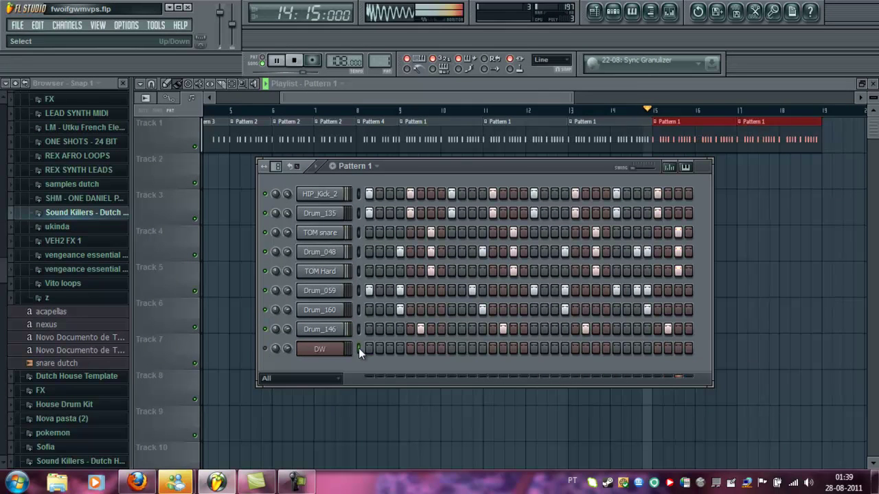
key("space")
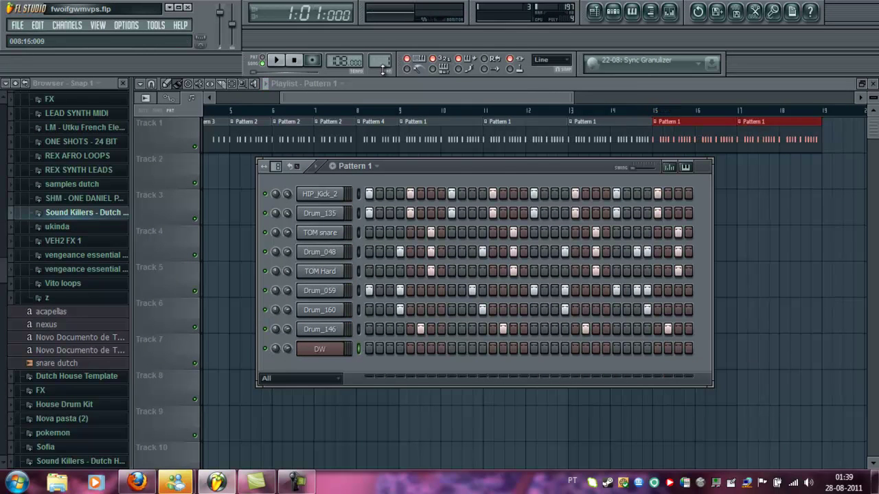
scroll(382, 61, "up", 4)
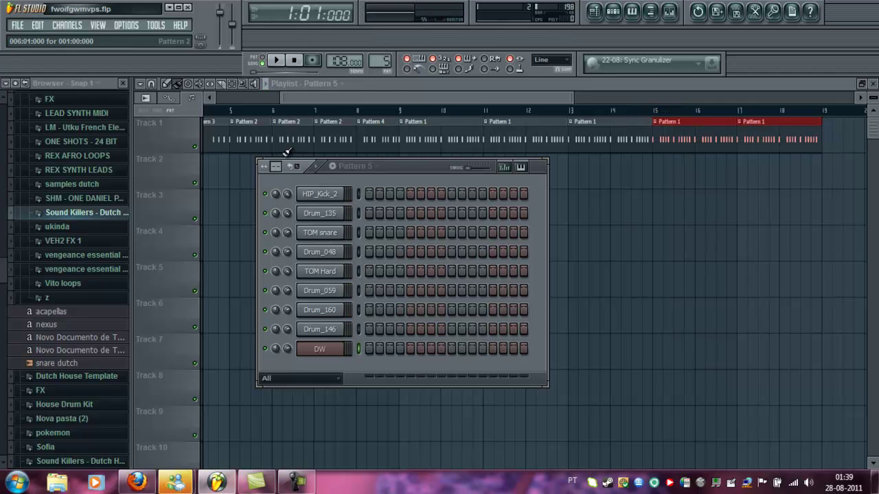
Paste the cut DW lead notes into Pattern 5
left_click_drag(276, 126, 276, 126)
key("ctrl+v")
Load Fruity Free Filter into effect slot 2 of the DW channel's mixer track, Insert 5, and close the open windows
left_click(336, 351)
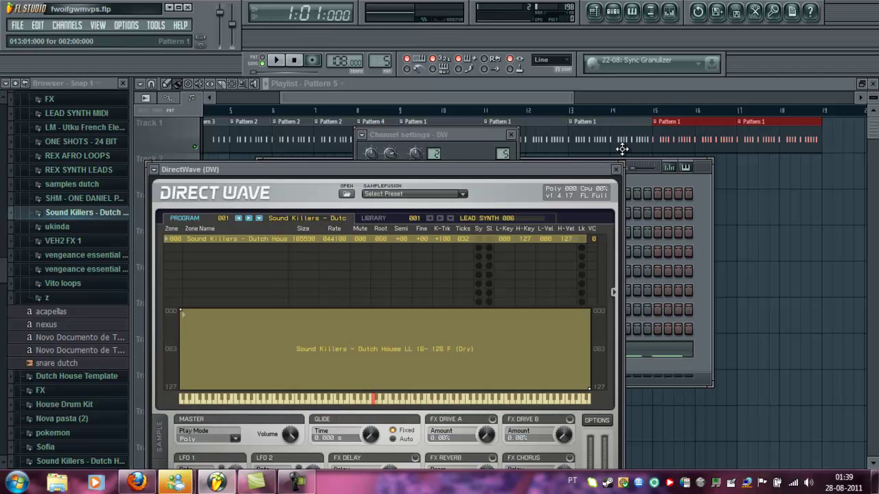
left_click(672, 15)
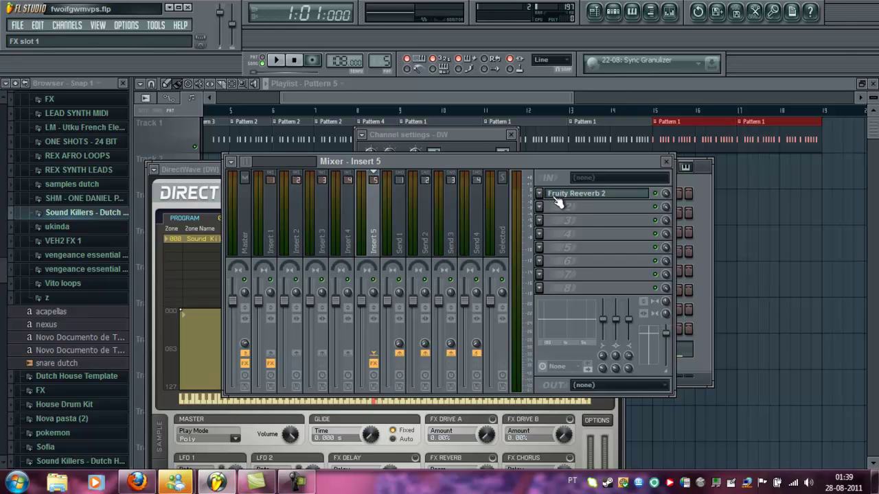
left_click(544, 208)
mouse_move(583, 221)
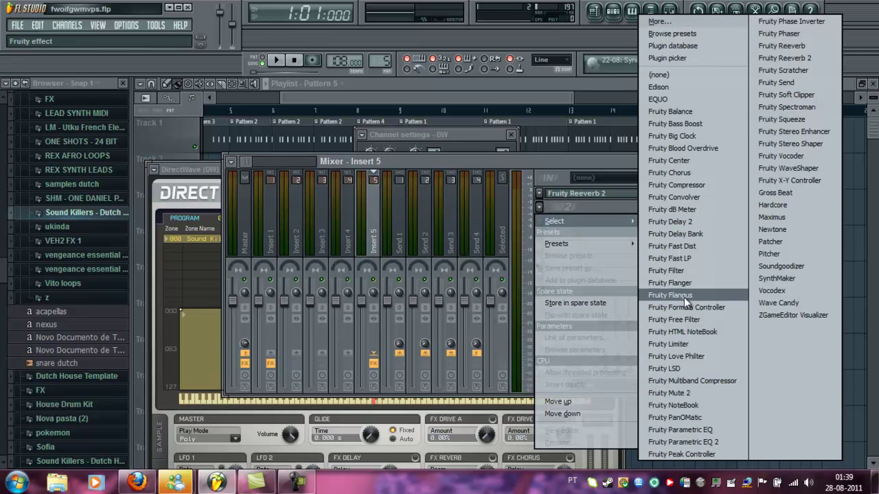
left_click(690, 320)
key("F12")
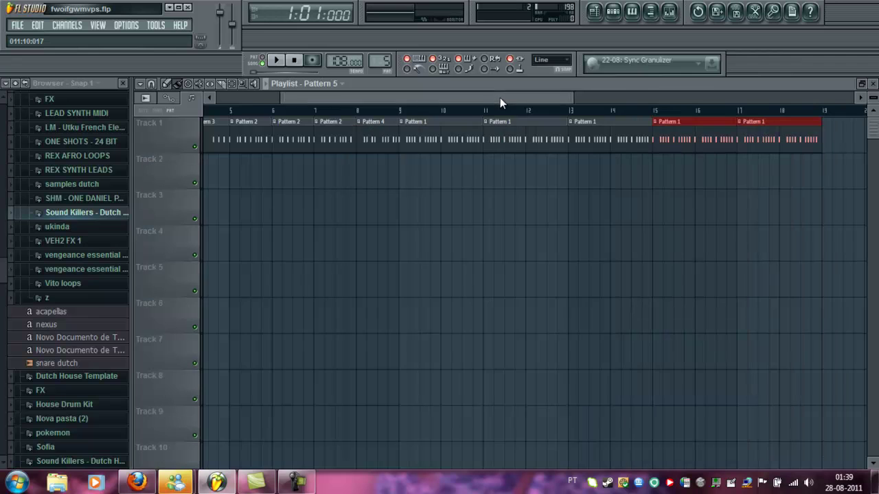
Fill Track 2 with nine consecutive two-bar Pattern 5 clips from bar 1 through bar 18
left_click_drag(388, 99, 248, 94)
left_click_drag(212, 183, 723, 169)
left_click_drag(504, 96, 642, 122)
left_click_drag(618, 170, 713, 175)
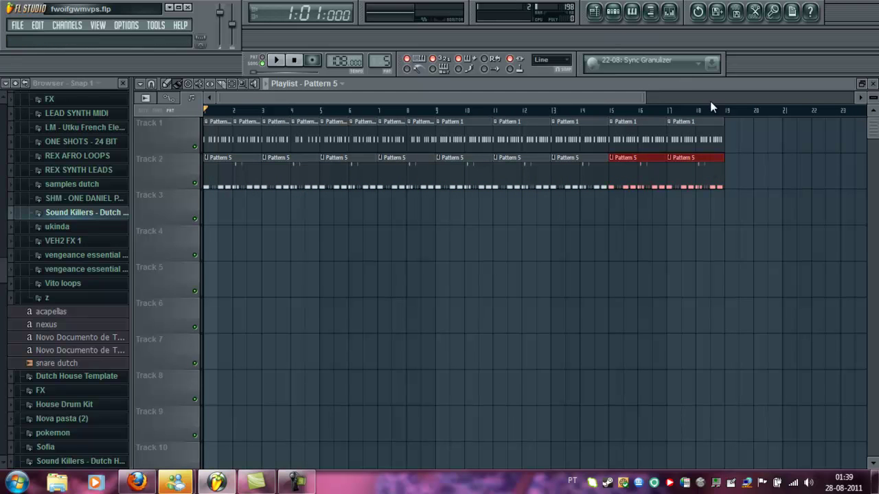
Set the Fruity Free Filter's Freq on Insert 5 to 15150 Hz and create an automation clip for it
left_click(668, 12)
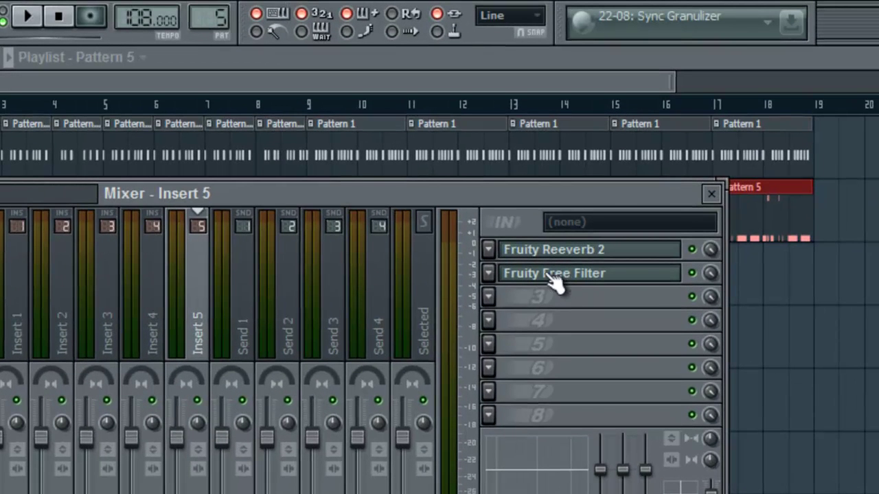
left_click(551, 274)
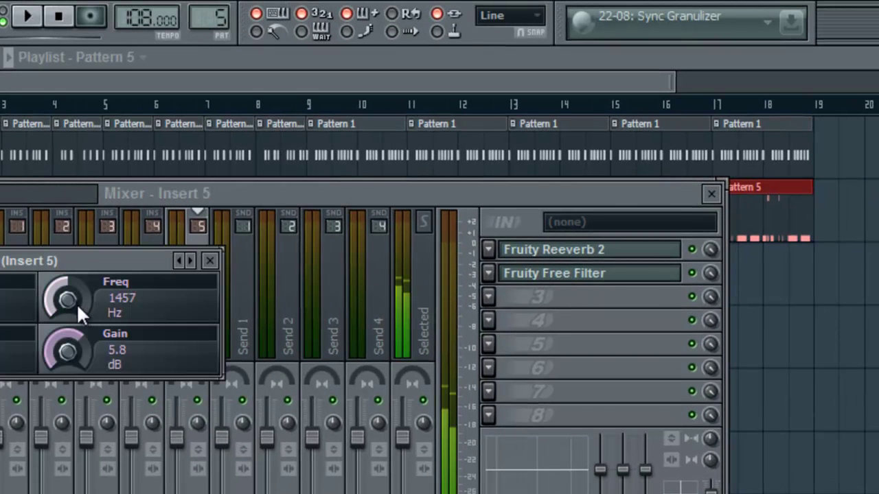
left_click_drag(76, 303, 90, 160)
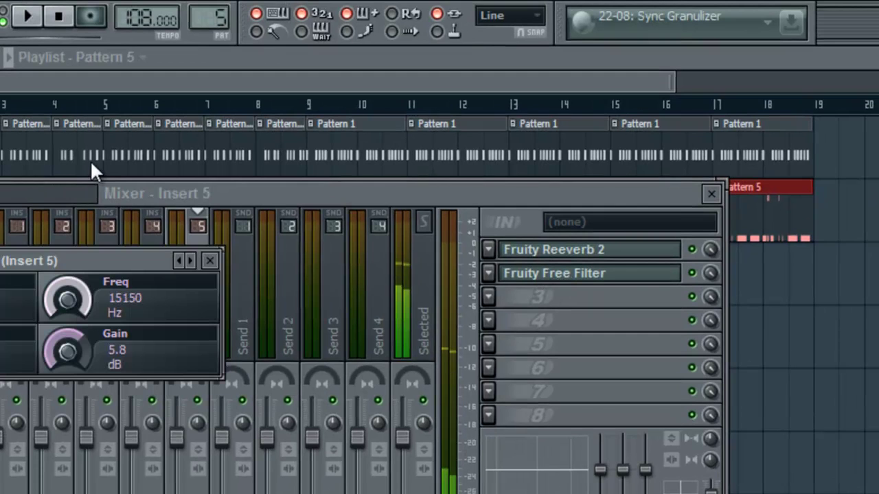
right_click(72, 295)
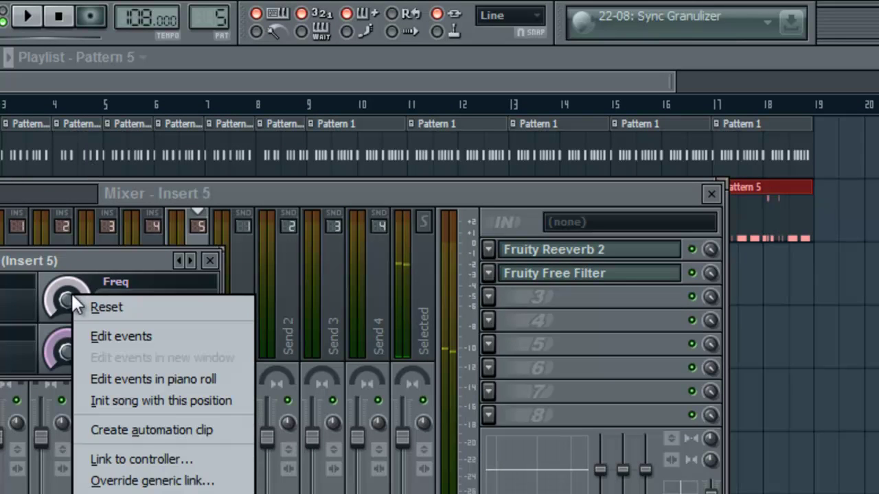
left_click(164, 428)
left_click(364, 81)
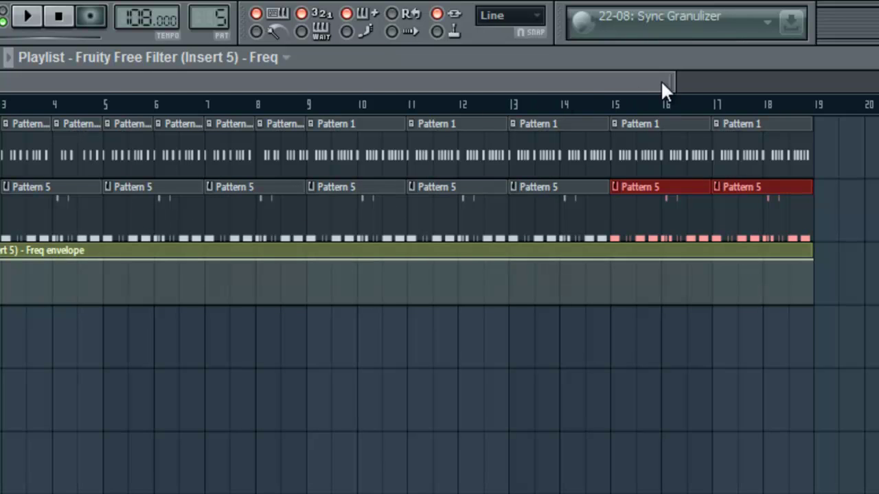
Shape the Freq envelope with a low start, a gradual rise to about mid-bar 8 and a curved jump to maximum by bar 9
left_click_drag(671, 81, 526, 81)
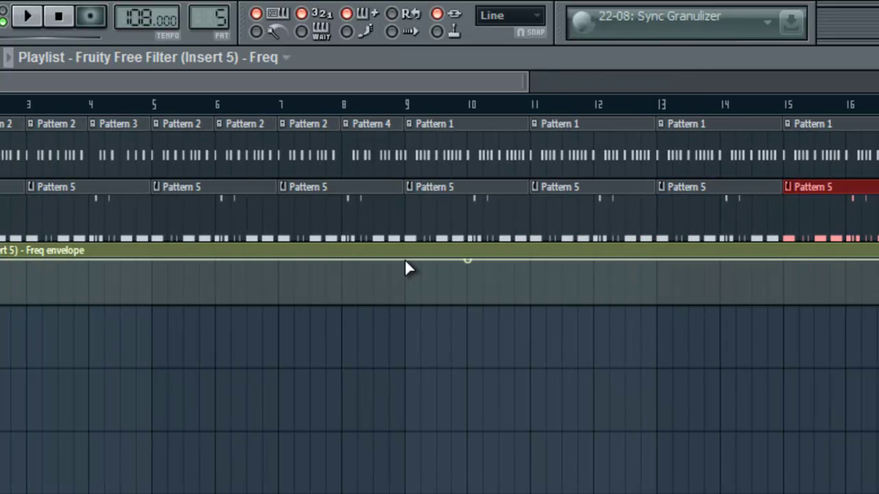
right_click(404, 259)
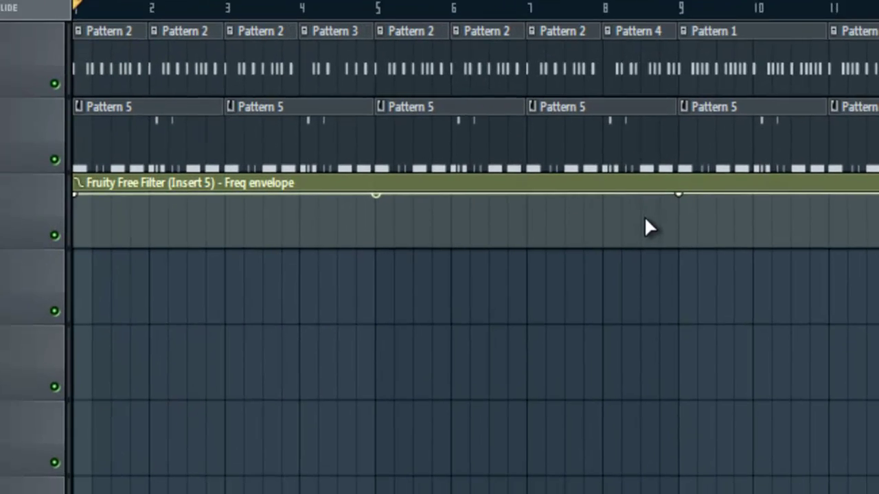
left_click_drag(404, 260, 372, 279)
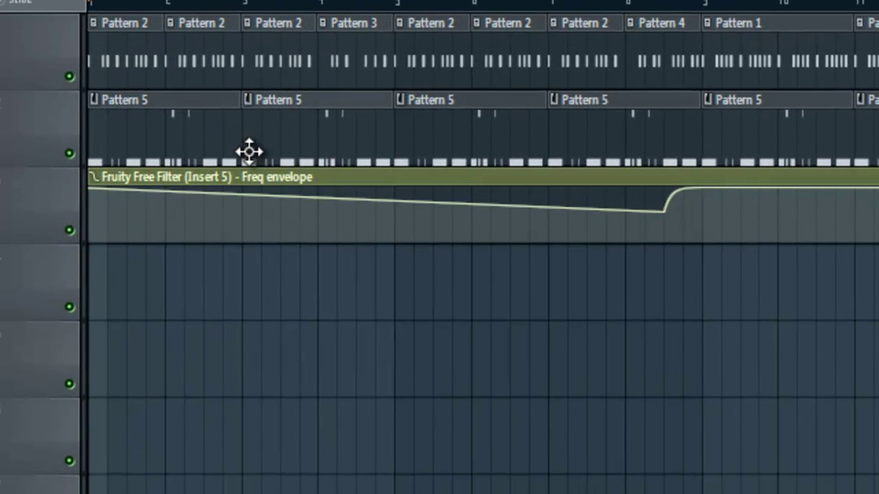
left_click_drag(90, 189, 100, 268)
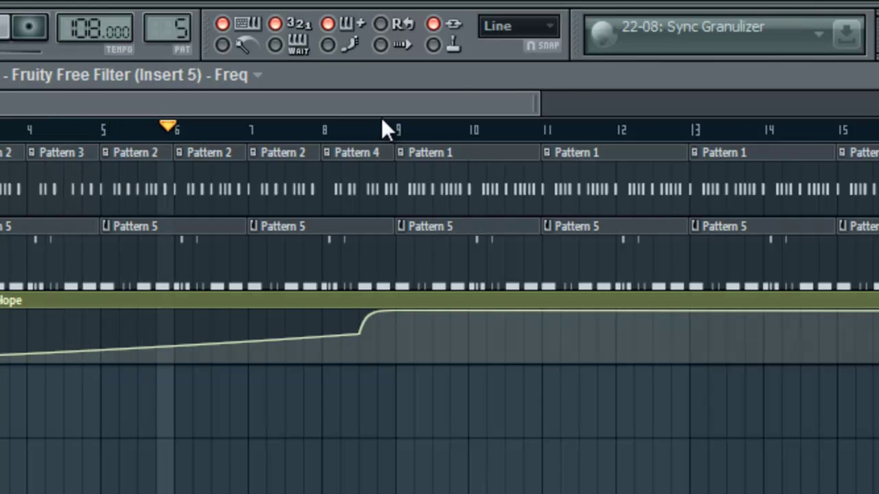
Check Insert 5's Fruity Free Filter switch during playback and slightly adjust the Wet level of its Fruity Reeverb 2
left_click_drag(540, 96, 746, 88)
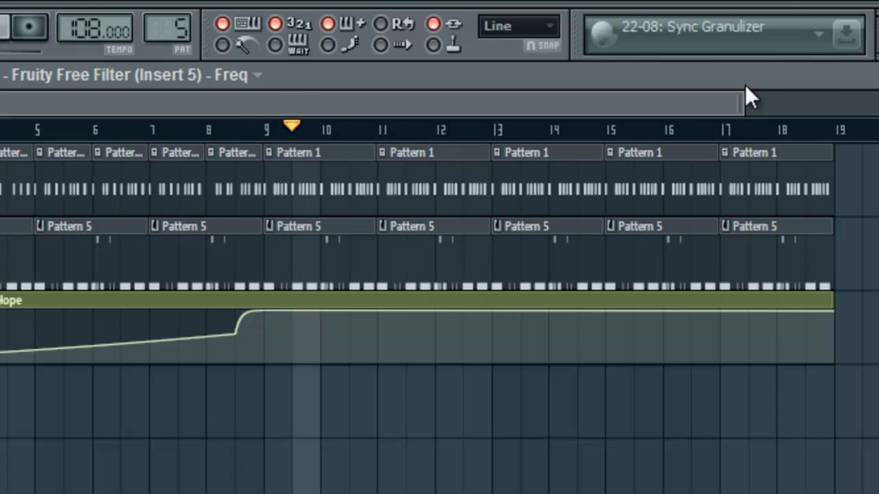
left_click_drag(745, 98, 794, 103)
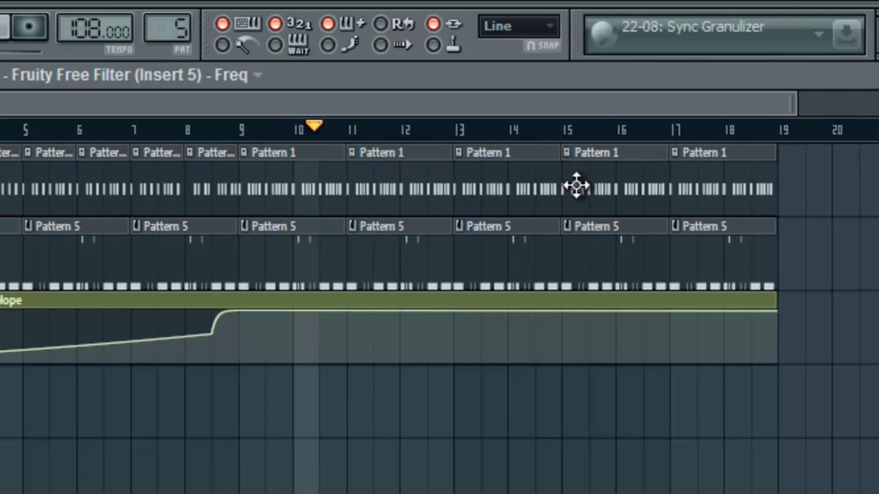
key("F9")
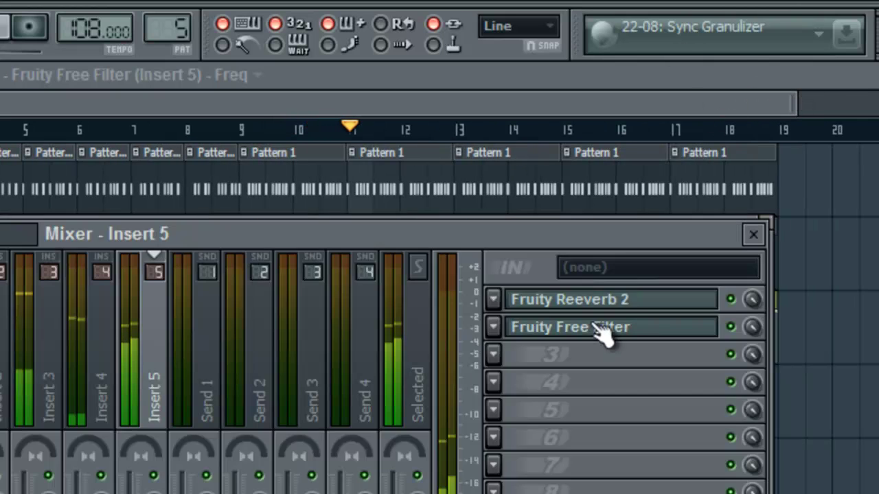
left_click(731, 328)
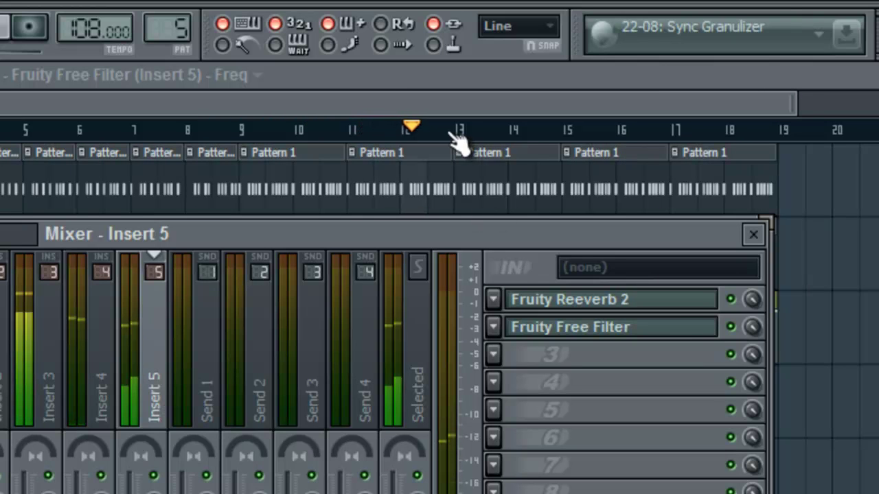
left_click(663, 302)
mouse_move(266, 337)
left_mouse_down()
mouse_move(263, 313)
mouse_move(260, 335)
left_mouse_up()
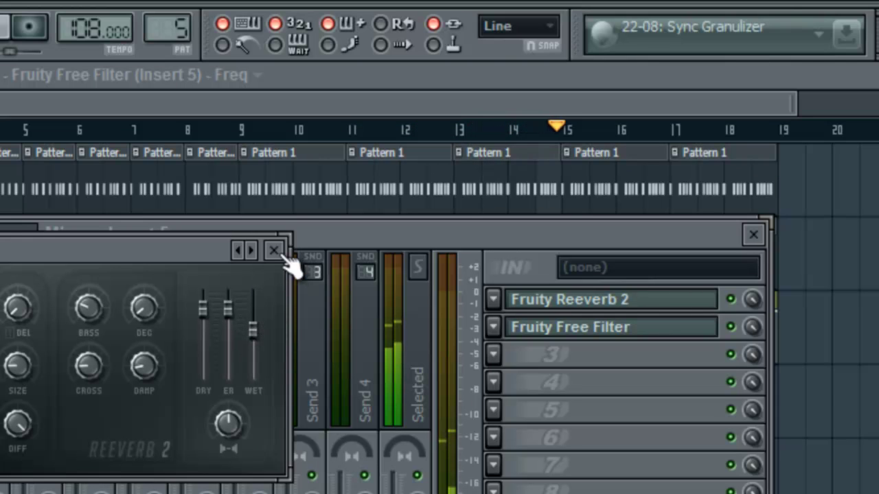